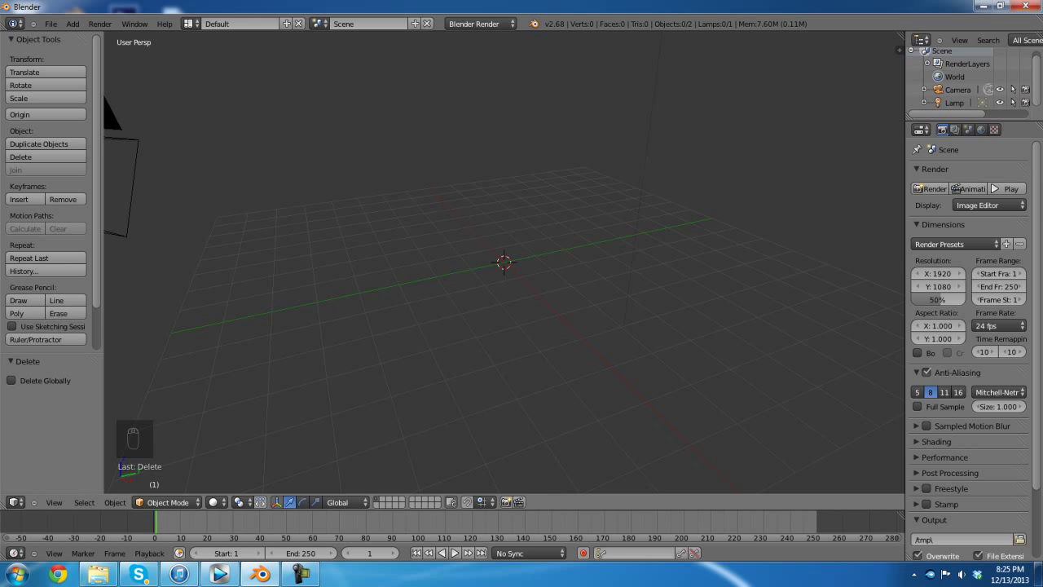
Step: Add an image-type empty at the 3D cursor
{"action": "key", "text": "shift+a"}
{"action": "mouse_move", "coordinate": [448, 232]}
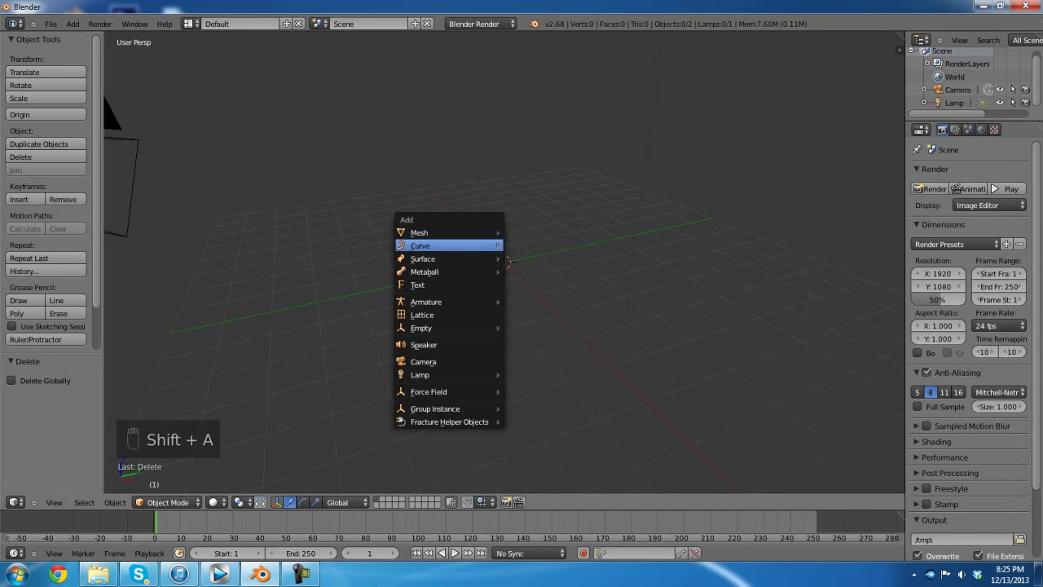
{"action": "mouse_move", "coordinate": [421, 327]}
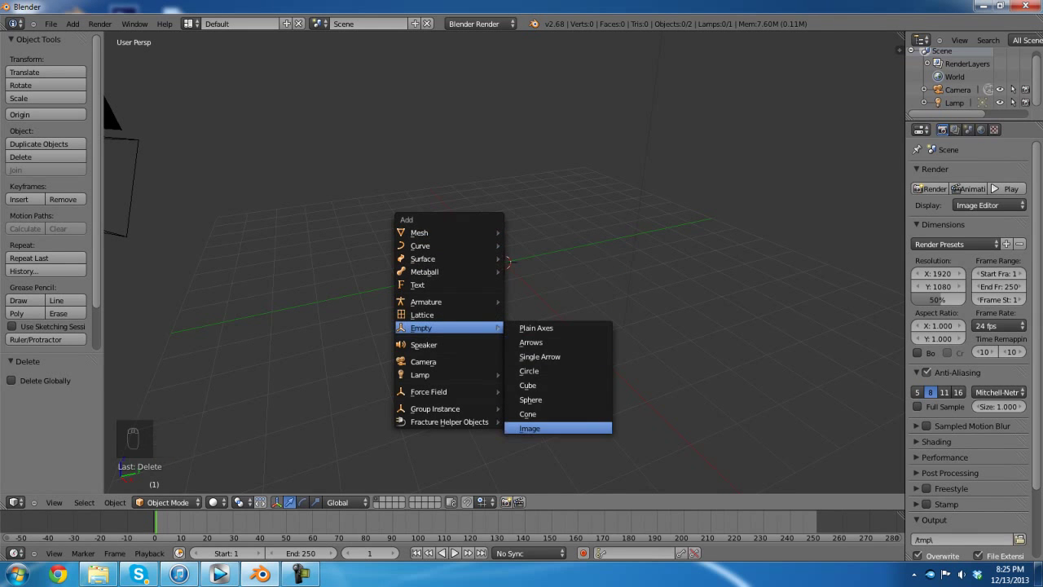
{"action": "left_click", "coordinate": [537, 428]}
Step: Load securedownload.png from the Desktop folder into the image empty
{"action": "middle_click_drag", "start_coordinate": [538, 411], "coordinate": [265, 444]}
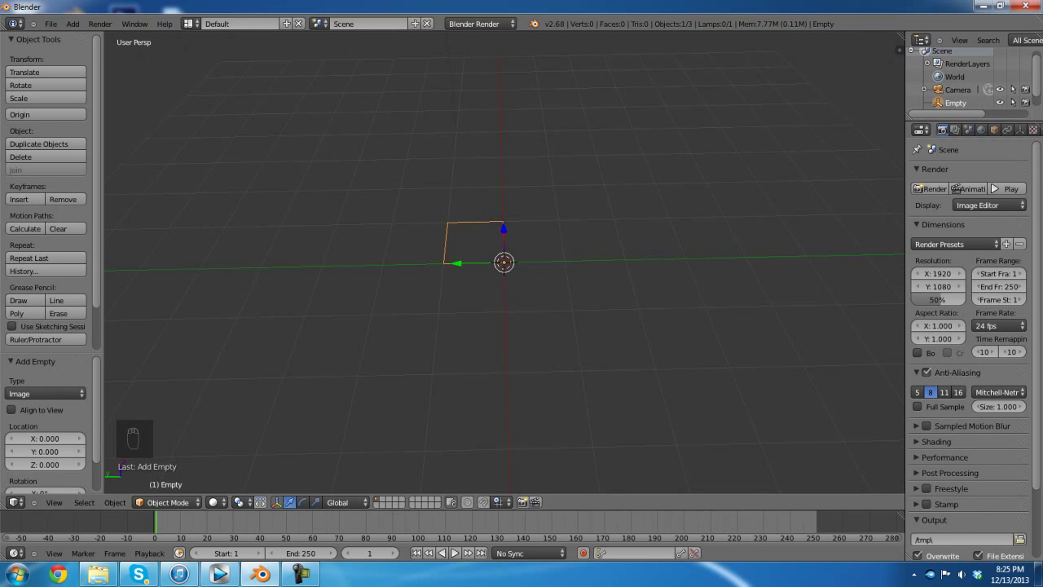
{"action": "left_click_drag", "start_coordinate": [906, 131], "coordinate": [888, 130]}
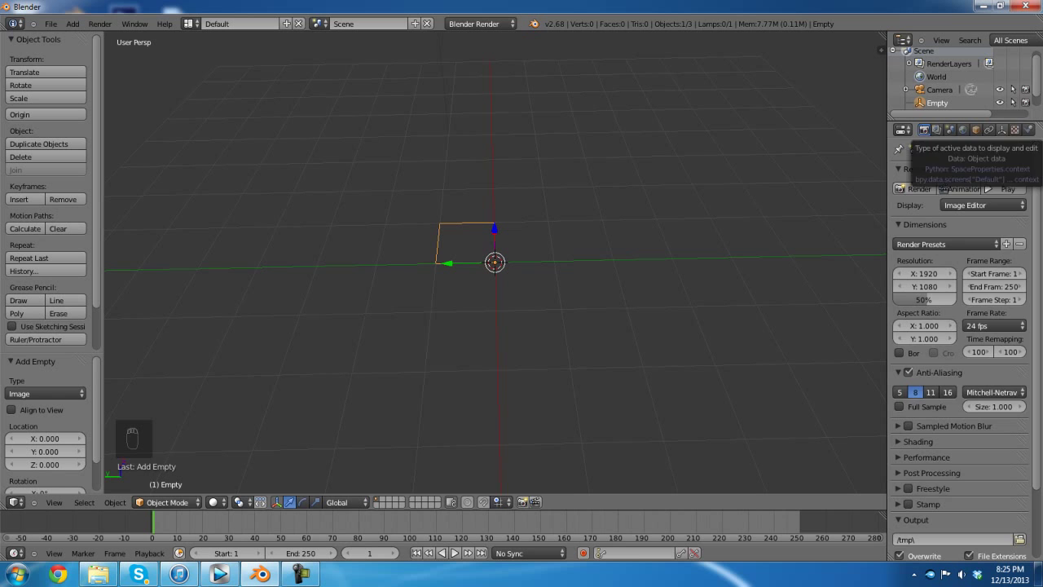
{"action": "left_click", "coordinate": [1001, 130]}
{"action": "left_click", "coordinate": [980, 205]}
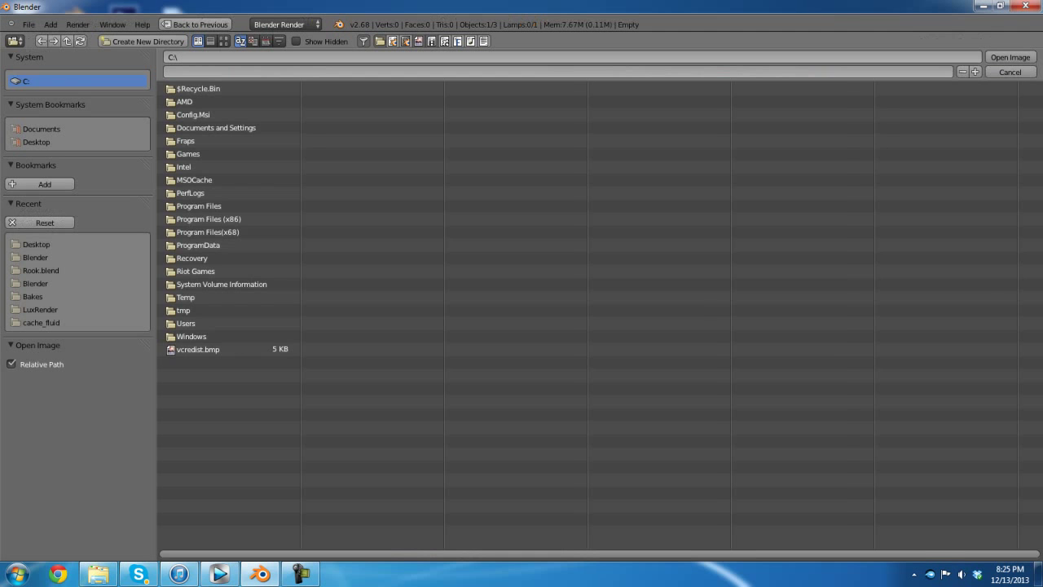
{"action": "left_click", "coordinate": [36, 244]}
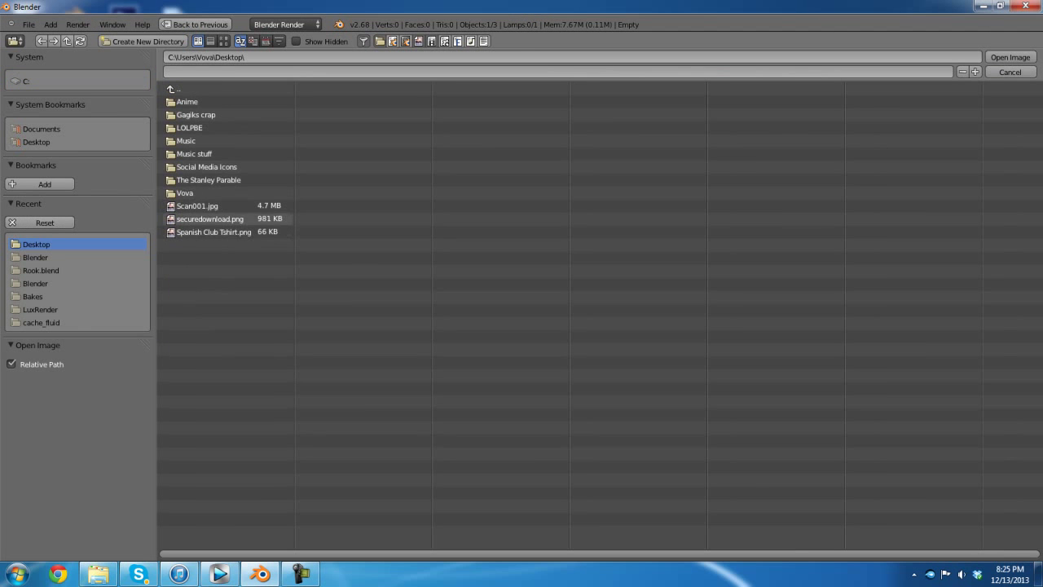
{"action": "left_click", "coordinate": [210, 219]}
{"action": "left_click", "coordinate": [1011, 57]}
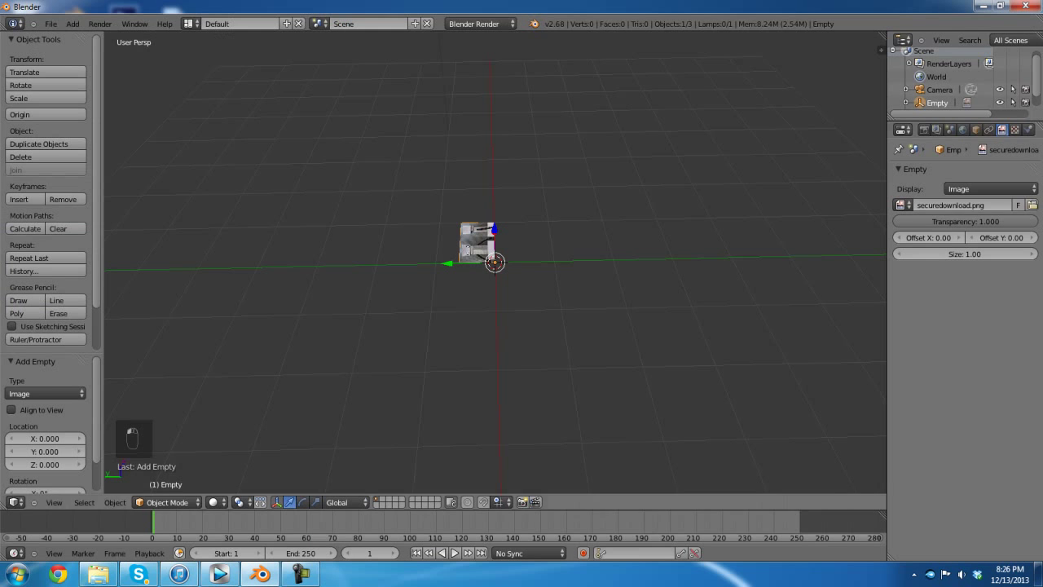
Step: Scale the reference image empty uniformly by 3
{"action": "scroll", "coordinate": [496, 262], "scroll_direction": "up", "scroll_amount": 4}
{"action": "middle_click_drag", "start_coordinate": [554, 253], "coordinate": [436, 281]}
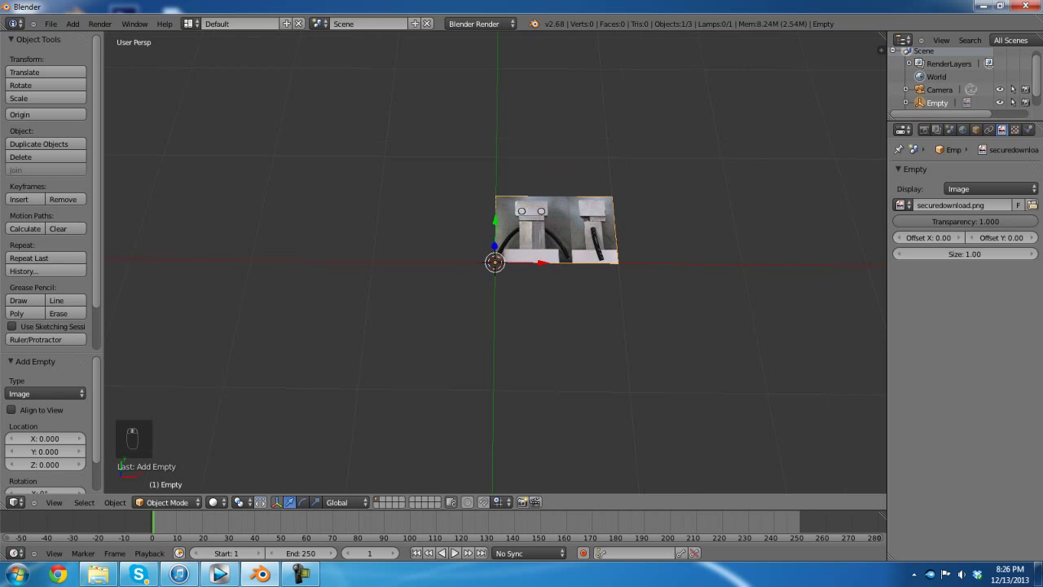
{"action": "key", "text": "s"}
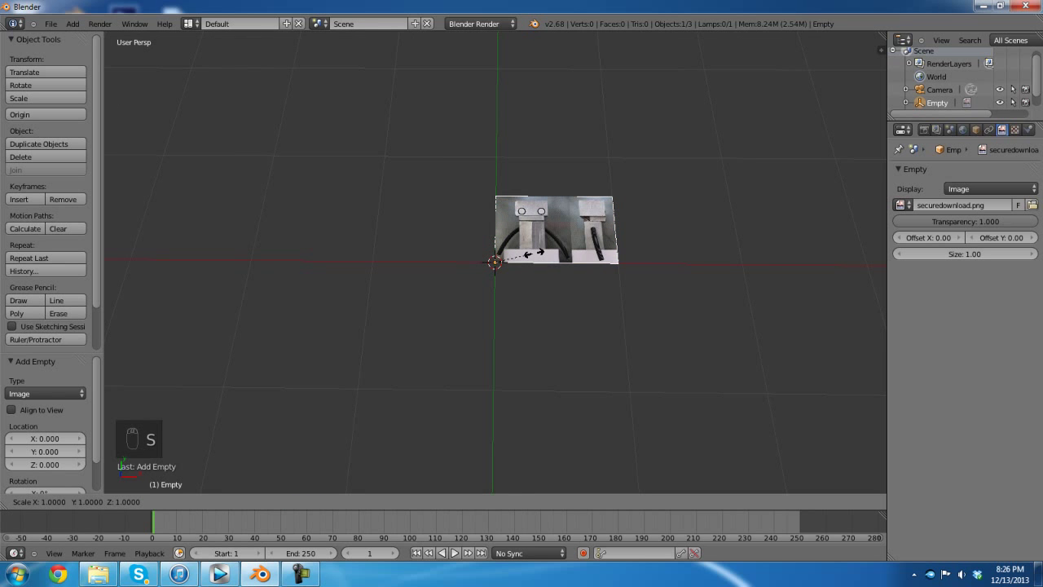
{"action": "key", "text": "3"}
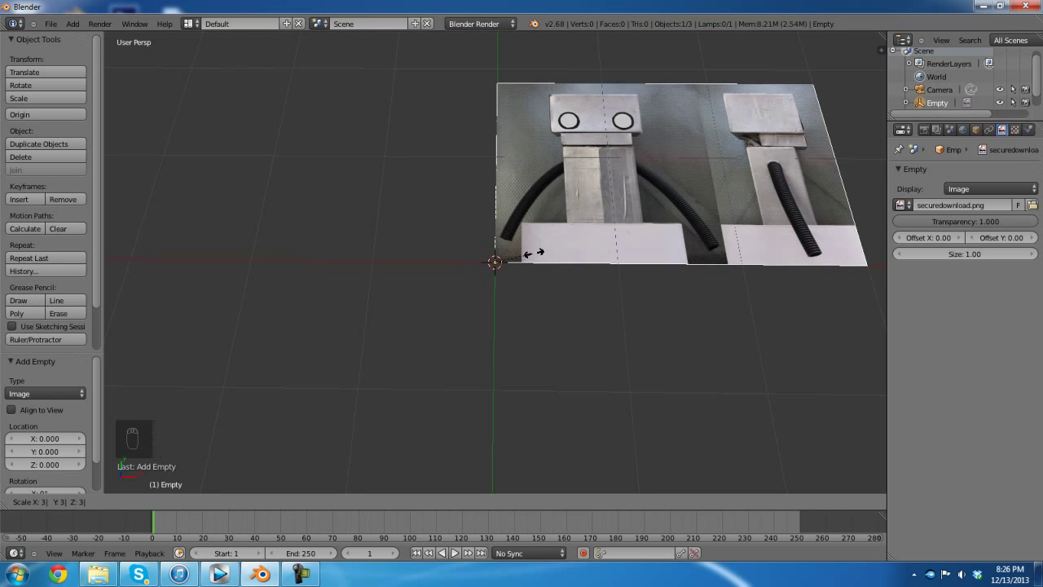
{"action": "key", "text": "Return"}
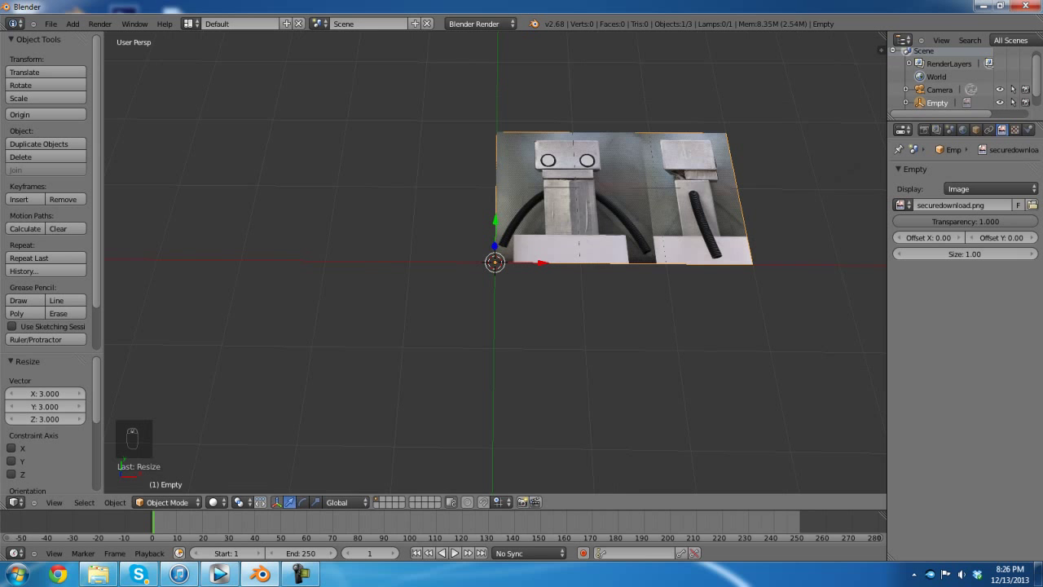
Step: Stand the reference image upright by rotating it 90° about the global X axis
{"action": "middle_click_drag", "start_coordinate": [538, 310], "coordinate": [440, 252]}
{"action": "middle_click_drag", "start_coordinate": [684, 318], "coordinate": [741, 313]}
{"action": "key", "text": "r"}
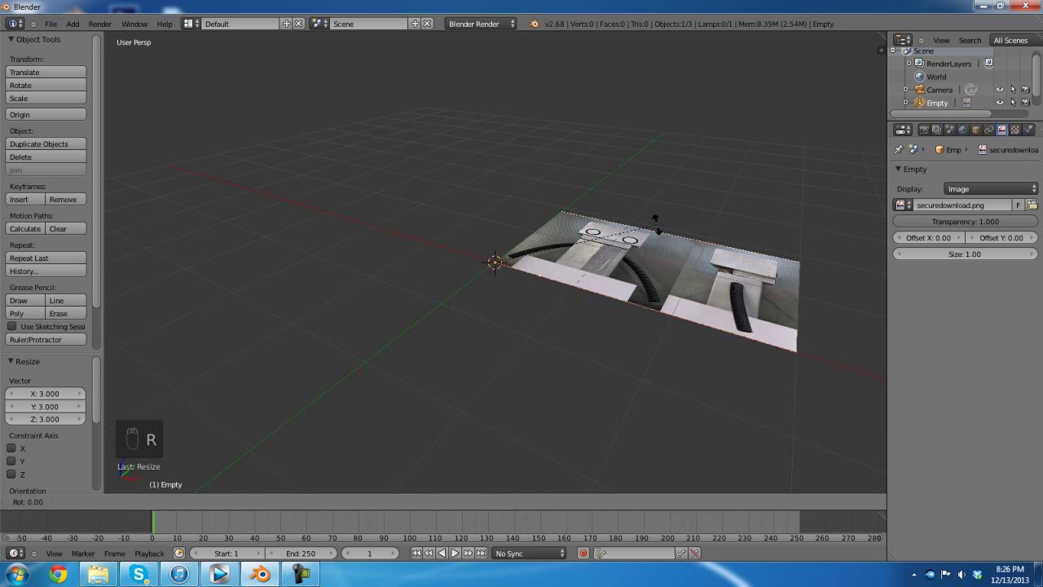
{"action": "key", "text": "x"}
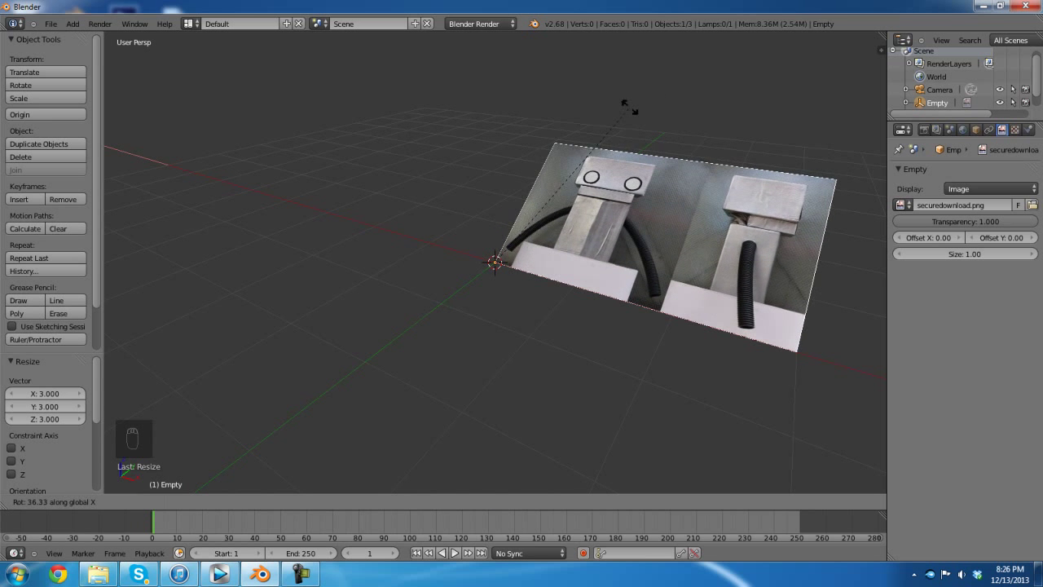
{"action": "type", "text": "90"}
{"action": "key", "text": "Return"}
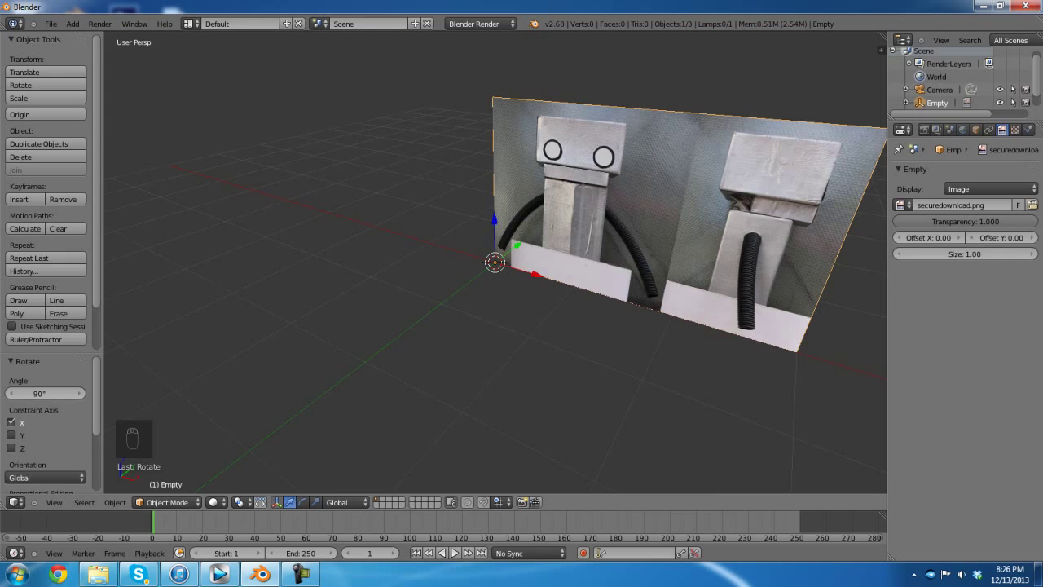
Step: Add a cube mesh while working in the front orthographic view
{"action": "scroll", "coordinate": [492, 262], "scroll_direction": "up", "scroll_amount": 2}
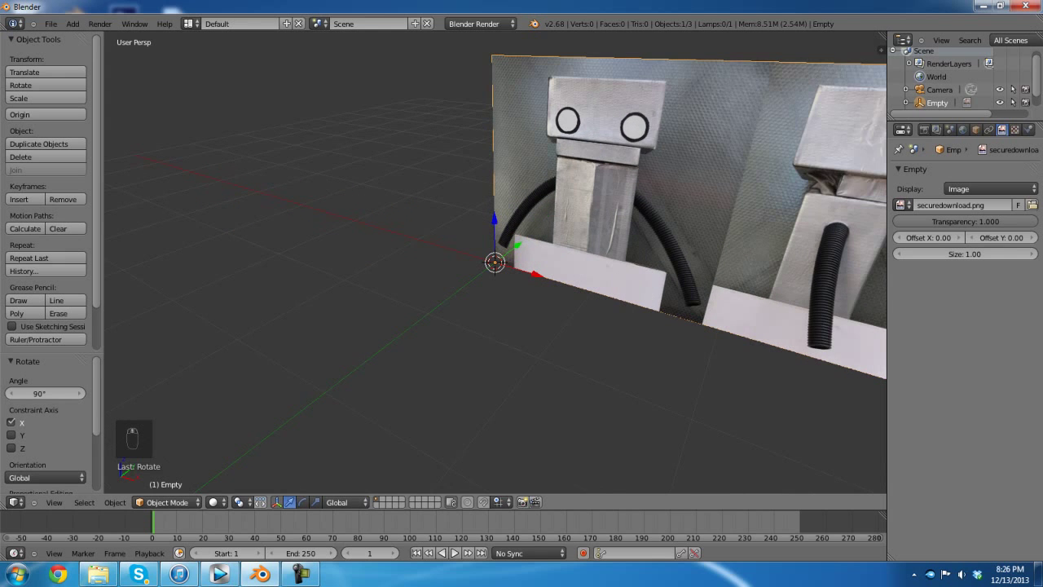
{"action": "scroll", "coordinate": [494, 262], "scroll_direction": "down", "scroll_amount": 2}
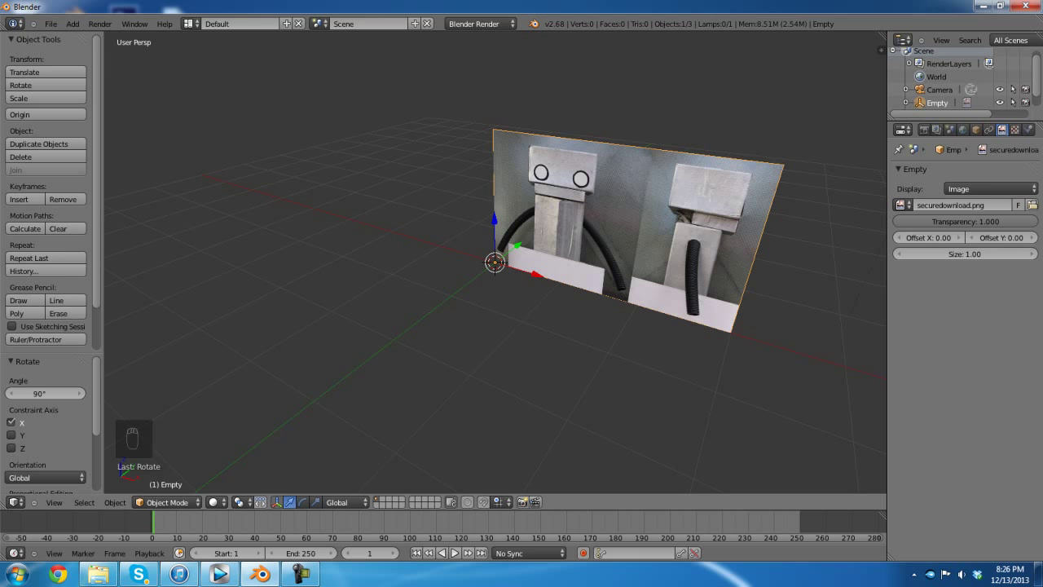
{"action": "key", "text": "KP_5"}
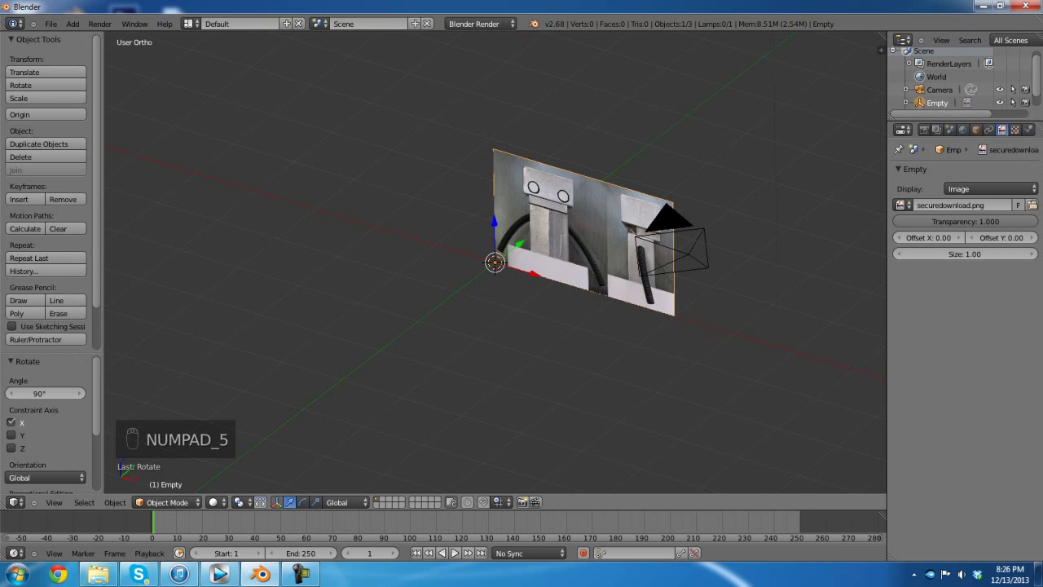
{"action": "key", "text": "KP_1"}
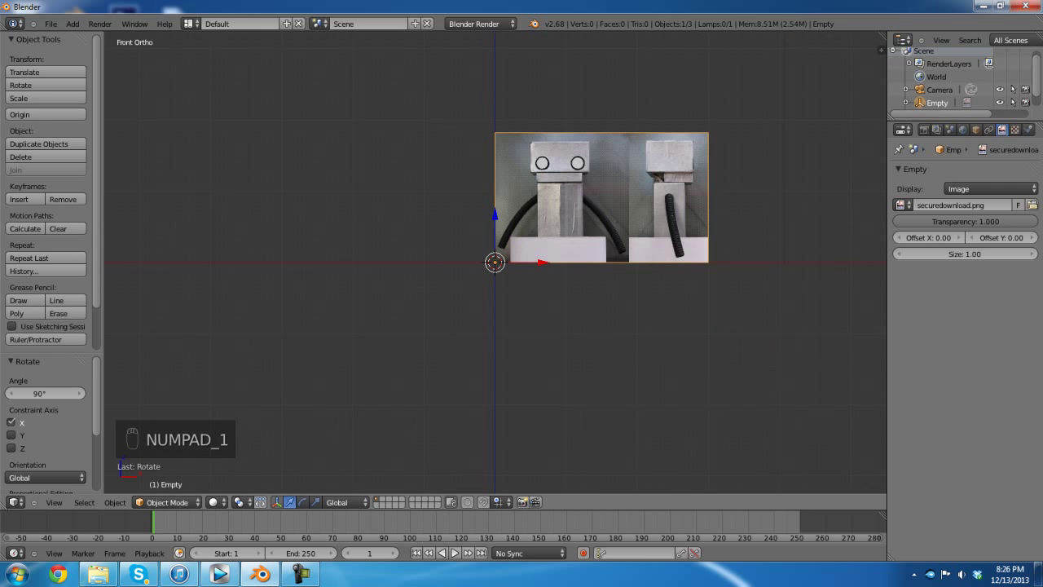
{"action": "scroll", "coordinate": [495, 263], "scroll_direction": "up", "scroll_amount": 1}
{"action": "middle_click_drag", "start_coordinate": [494, 262], "coordinate": [363, 306], "text": "shift"}
{"action": "scroll", "coordinate": [347, 281], "scroll_direction": "up", "scroll_amount": 1}
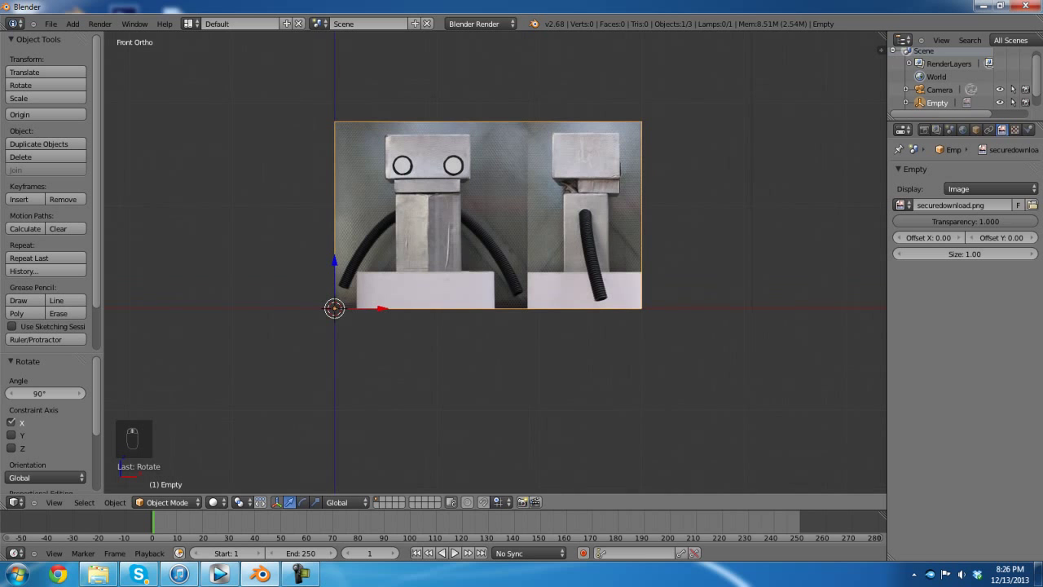
{"action": "key", "text": "shift+a"}
{"action": "mouse_move", "coordinate": [456, 225]}
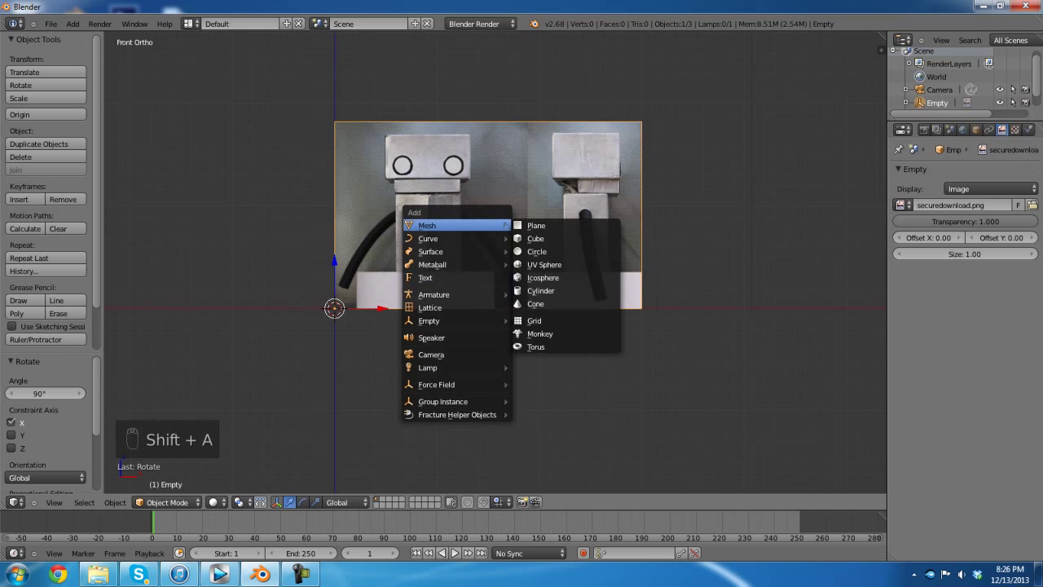
{"action": "left_click", "coordinate": [535, 238]}
Step: Show the objects in wireframe and move the cube along Z and X onto the robot's head in the front-view picture
{"action": "left_click_drag", "start_coordinate": [335, 265], "coordinate": [334, 205]}
{"action": "key", "text": "z"}
{"action": "left_click_drag", "start_coordinate": [381, 247], "coordinate": [479, 248]}
{"action": "left_click_drag", "start_coordinate": [432, 200], "coordinate": [432, 165]}
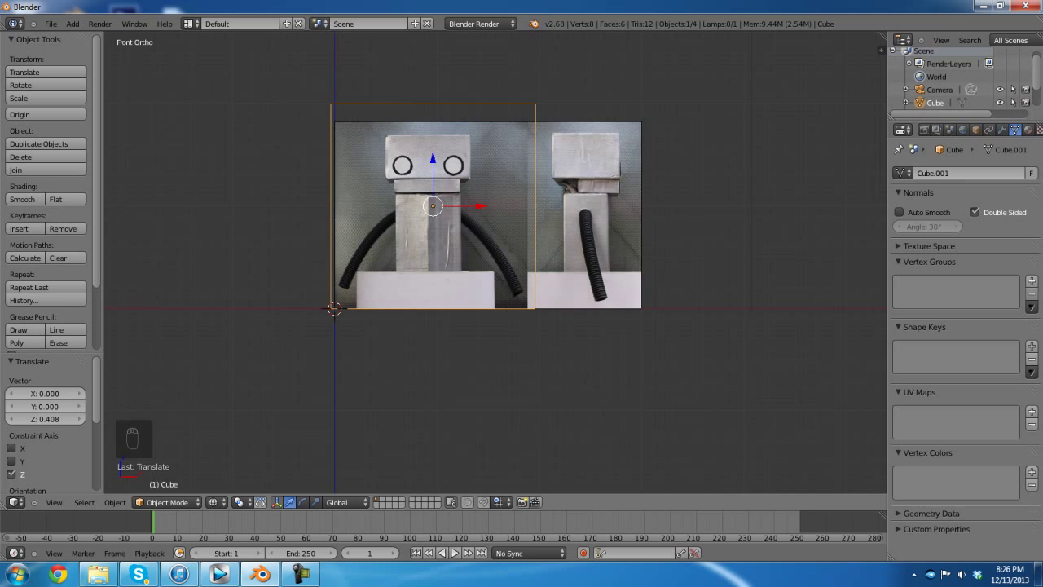
{"action": "left_click_drag", "start_coordinate": [433, 206], "coordinate": [472, 168]}
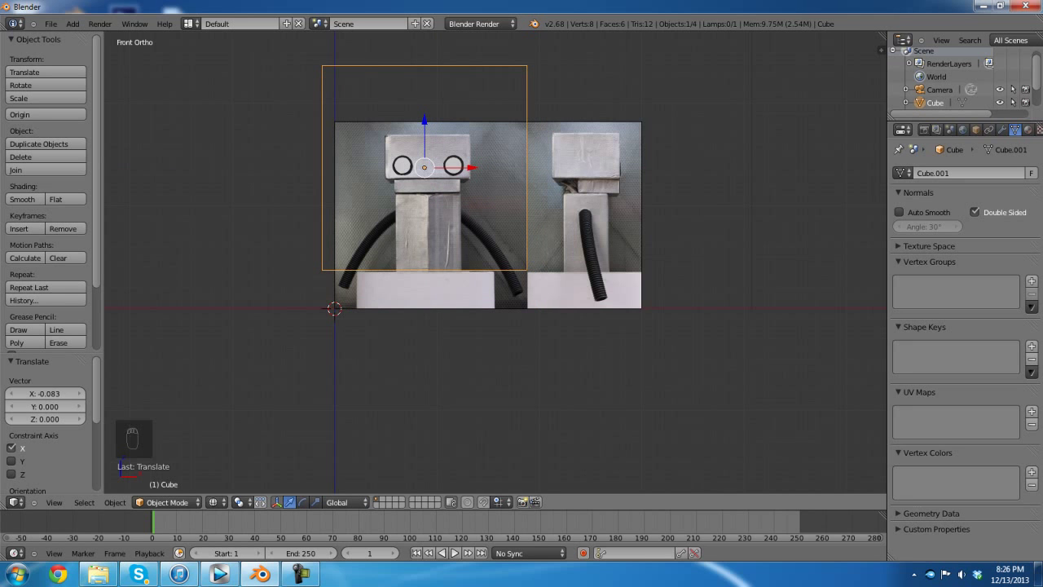
Step: Flatten the cube along Z to the height of the robot's head, scaling by about 0.37, raising it about 0.12, then scaling by about 0.62
{"action": "key", "text": "s"}
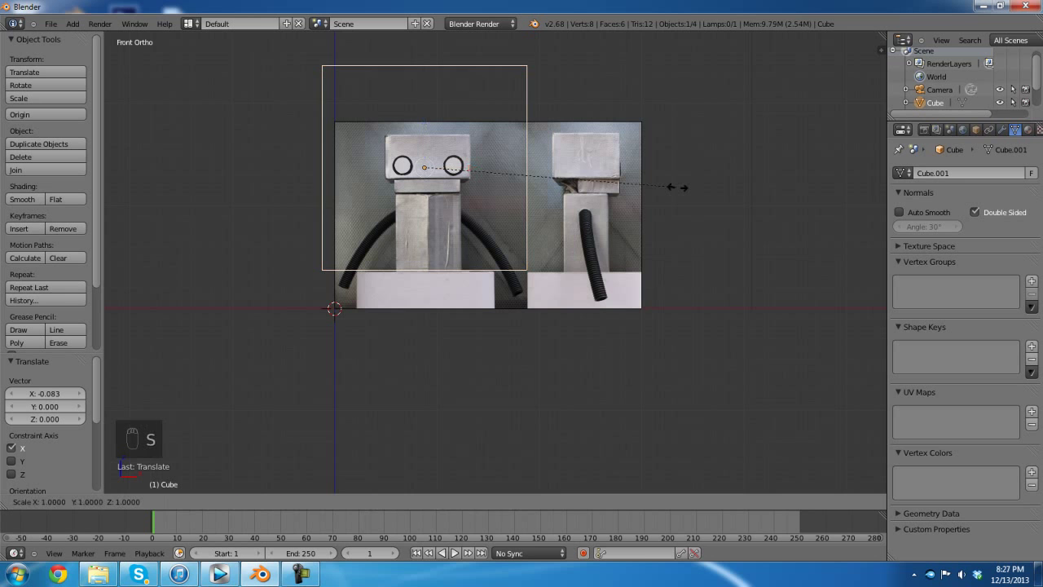
{"action": "key", "text": "z"}
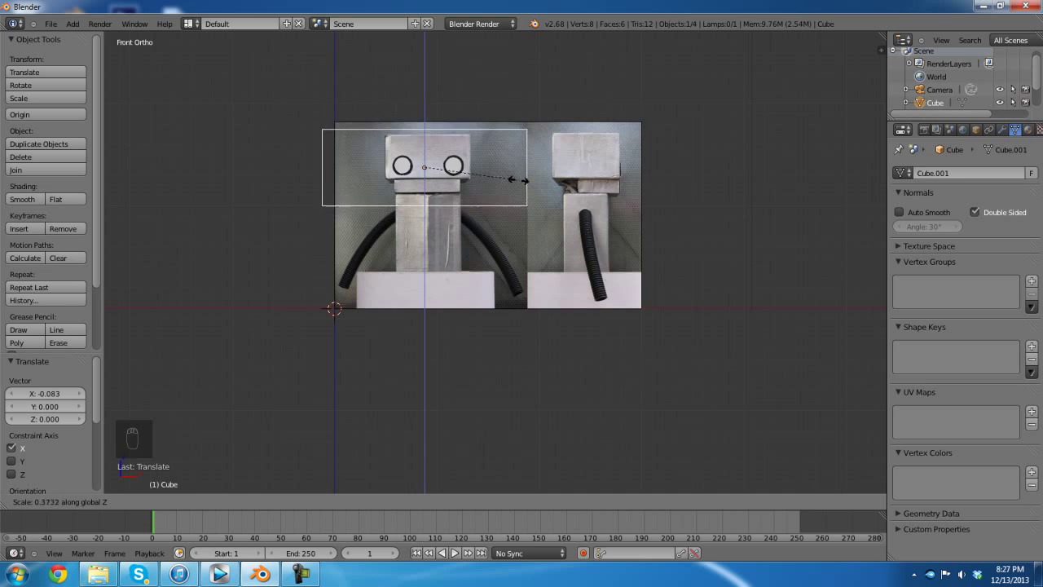
{"action": "left_click", "coordinate": [508, 180]}
{"action": "left_click_drag", "start_coordinate": [424, 125], "coordinate": [425, 116]}
{"action": "key", "text": "Return"}
{"action": "key", "text": "s"}
{"action": "key", "text": "z"}
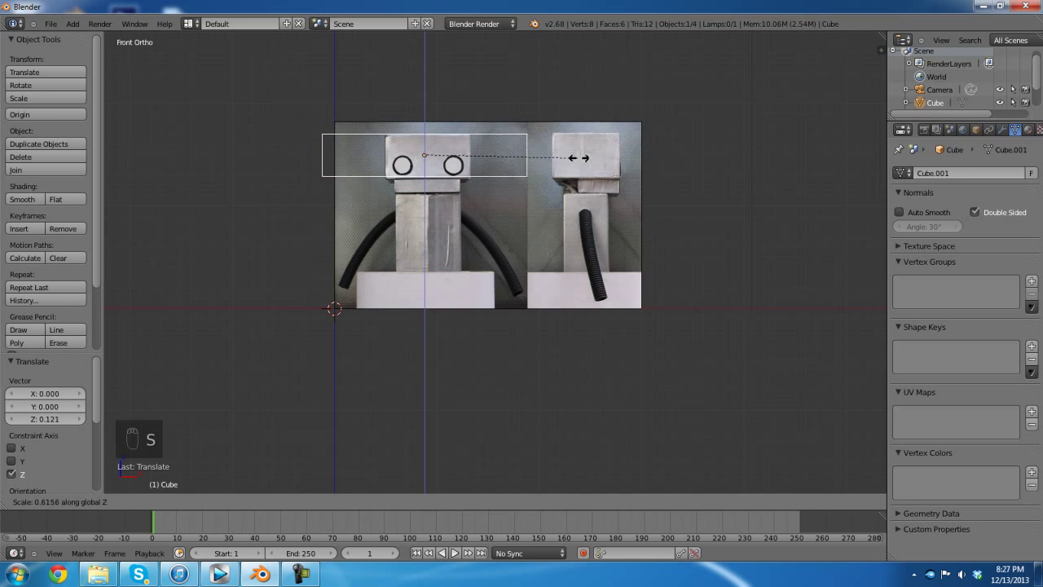
{"action": "left_click", "coordinate": [577, 157]}
Step: Narrow the cube along X to the head's width and nudge it along X and Z until its outline matches the pictured head
{"action": "key", "text": "s"}
{"action": "key", "text": "x"}
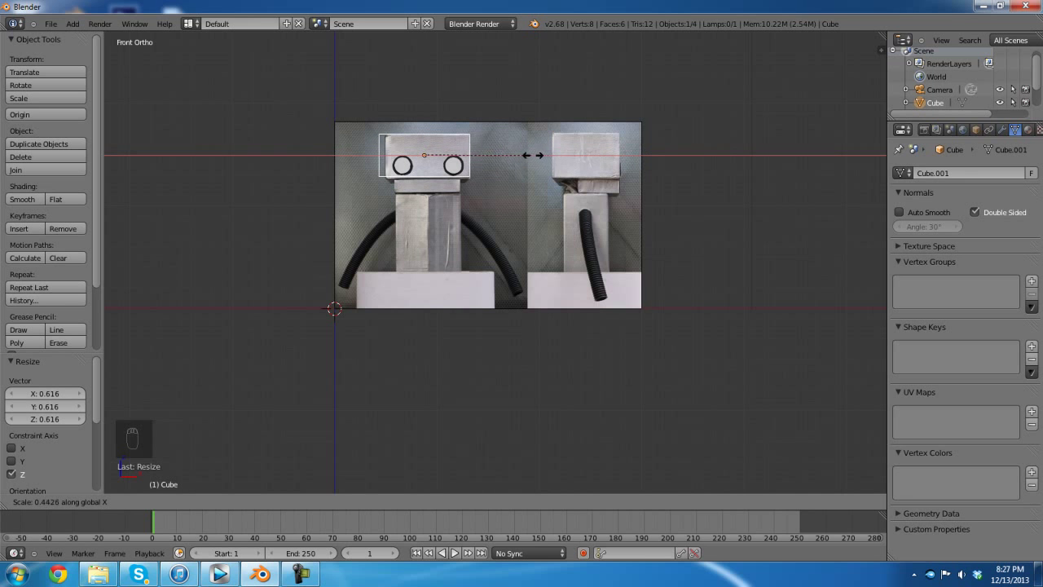
{"action": "left_click", "coordinate": [524, 155]}
{"action": "left_click_drag", "start_coordinate": [470, 154], "coordinate": [469, 155]}
{"action": "key", "text": "s"}
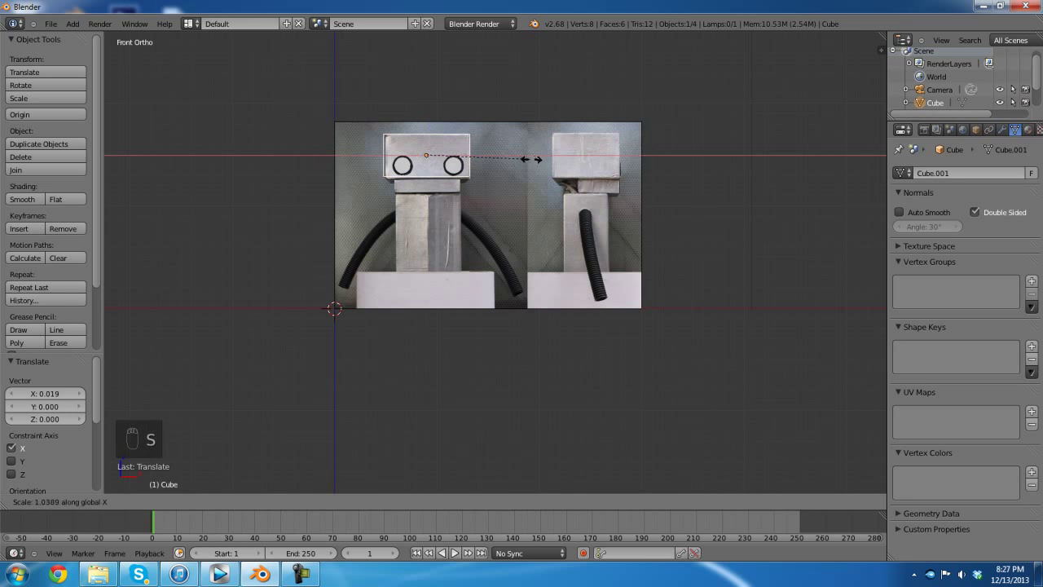
{"action": "left_click", "coordinate": [532, 158]}
{"action": "left_click_drag", "start_coordinate": [472, 154], "coordinate": [473, 155]}
{"action": "key", "text": "s"}
{"action": "key", "text": "x"}
{"action": "left_click", "coordinate": [530, 160]}
{"action": "left_click_drag", "start_coordinate": [428, 109], "coordinate": [428, 115]}
{"action": "scroll", "coordinate": [494, 265], "scroll_direction": "up", "scroll_amount": 1}
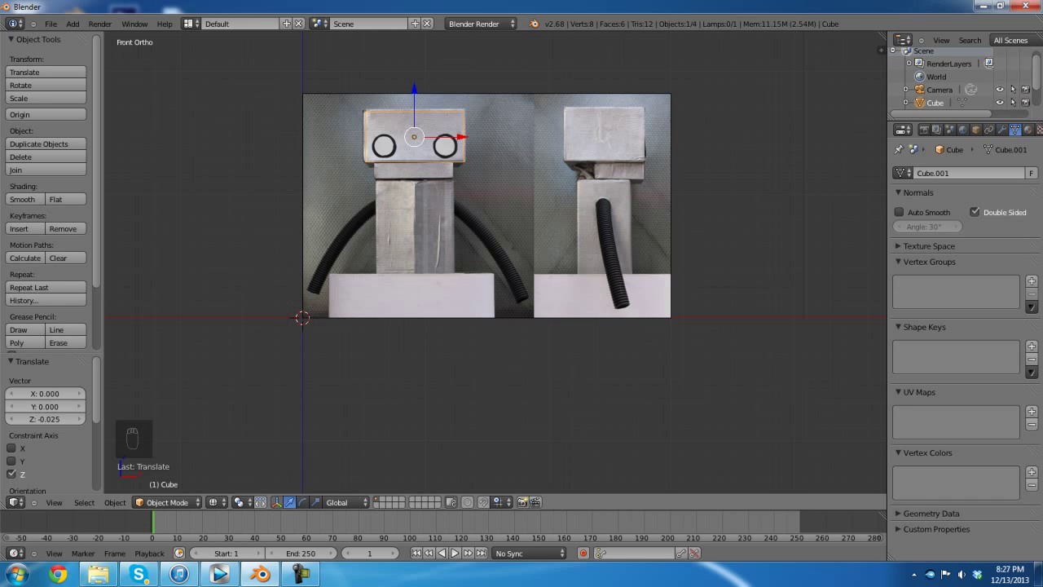
Step: Add further cubes and fit them over the robot's neck, torso and base in the front-view picture
{"action": "key", "text": "shift+a"}
{"action": "mouse_move", "coordinate": [295, 254]}
{"action": "left_click", "coordinate": [427, 269]}
{"action": "left_click_drag", "start_coordinate": [302, 269], "coordinate": [302, 174]}
{"action": "left_click_drag", "start_coordinate": [350, 221], "coordinate": [388, 221]}
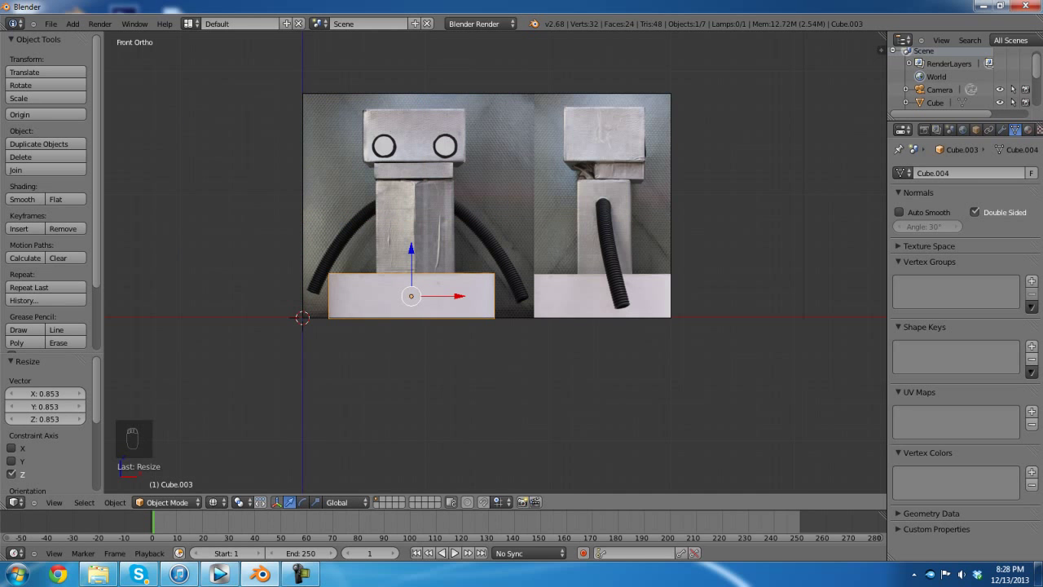
Step: Switch the viewport display from wireframe to solid shading
{"action": "key", "text": "z"}
{"action": "key", "text": "z"}
{"action": "key", "text": "z"}
{"action": "key", "text": "z"}
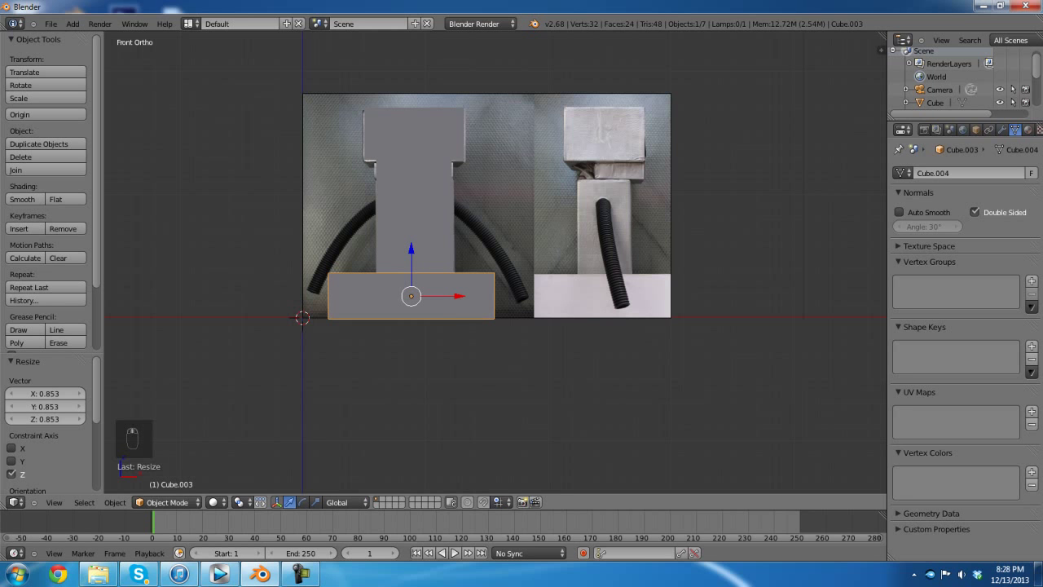
Step: Reduce the head box's depth to the torso's by scaling it along global Y by about 0.27
{"action": "scroll", "coordinate": [495, 262], "scroll_direction": "down", "scroll_amount": 1}
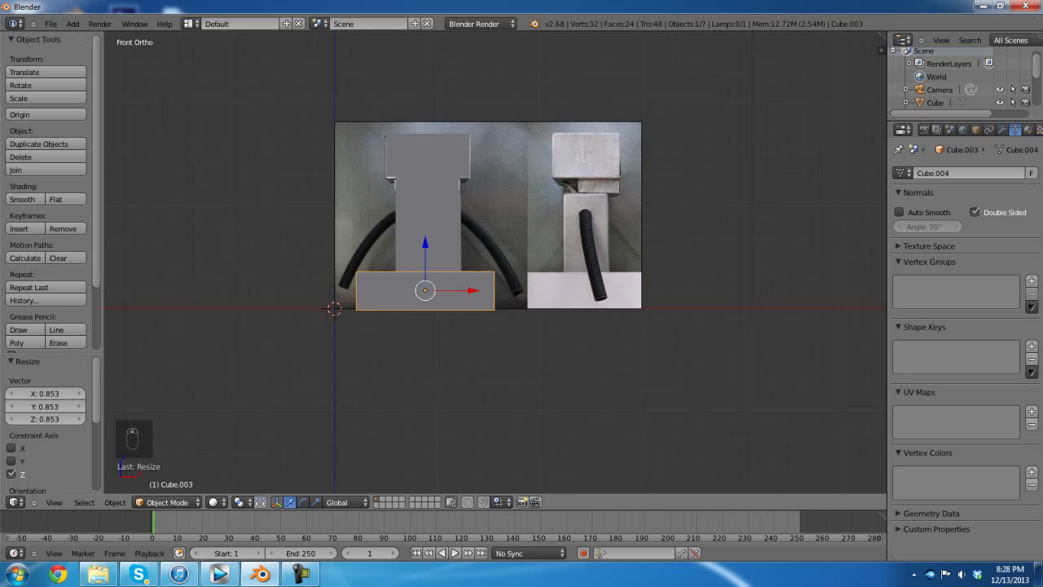
{"action": "key", "text": "KP_5"}
{"action": "middle_click_drag", "start_coordinate": [496, 263], "coordinate": [591, 272]}
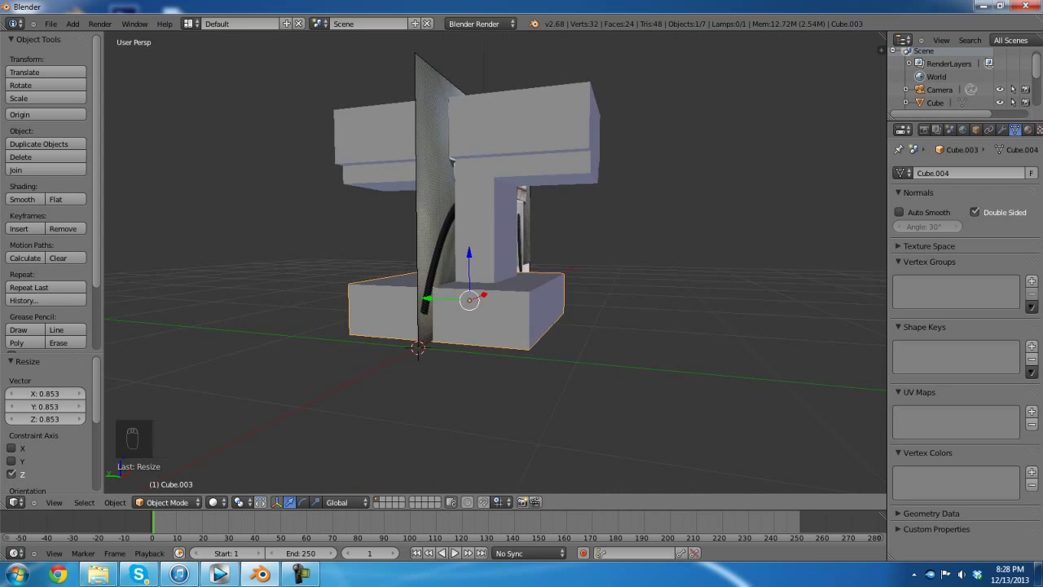
{"action": "middle_click_drag", "start_coordinate": [521, 269], "coordinate": [581, 266]}
{"action": "right_click", "coordinate": [548, 173]}
{"action": "key", "text": "s"}
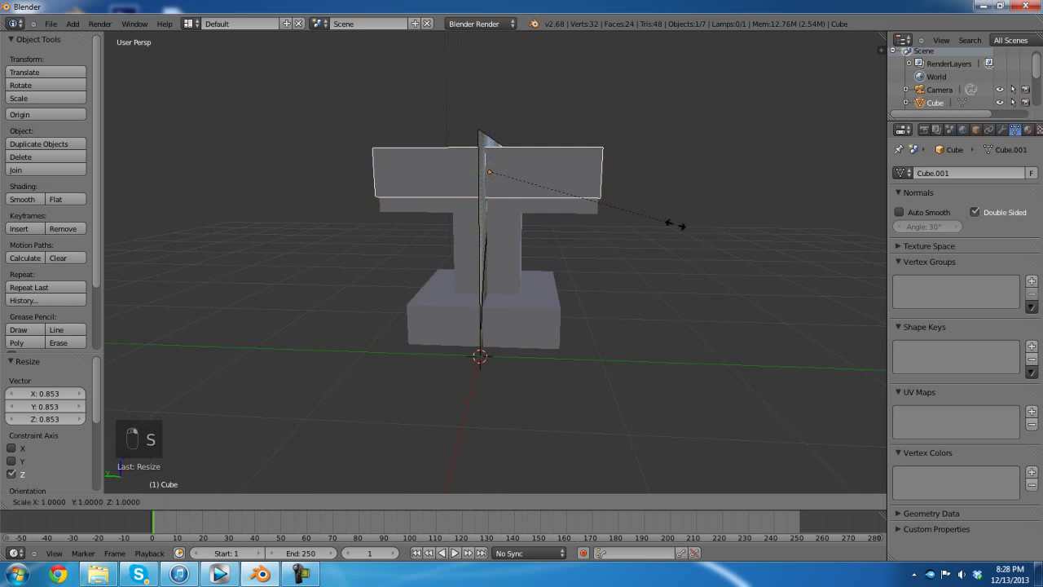
{"action": "key", "text": "y"}
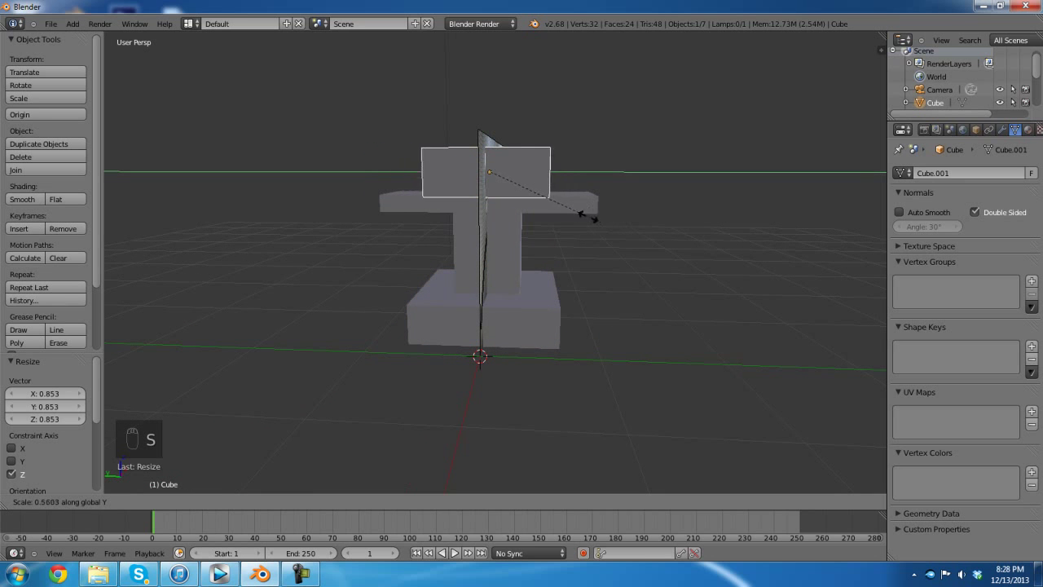
{"action": "left_click", "coordinate": [530, 204]}
Step: Narrow the neck box along global Y to less than the head's depth and shift it about -0.08 along Y
{"action": "right_click", "coordinate": [531, 204]}
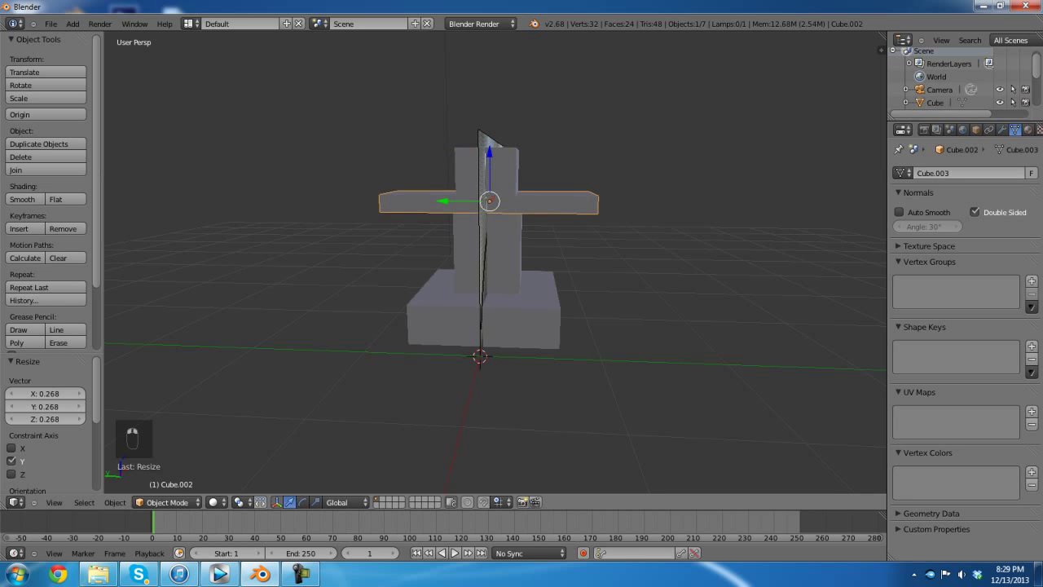
{"action": "key", "text": "s"}
{"action": "key", "text": "y"}
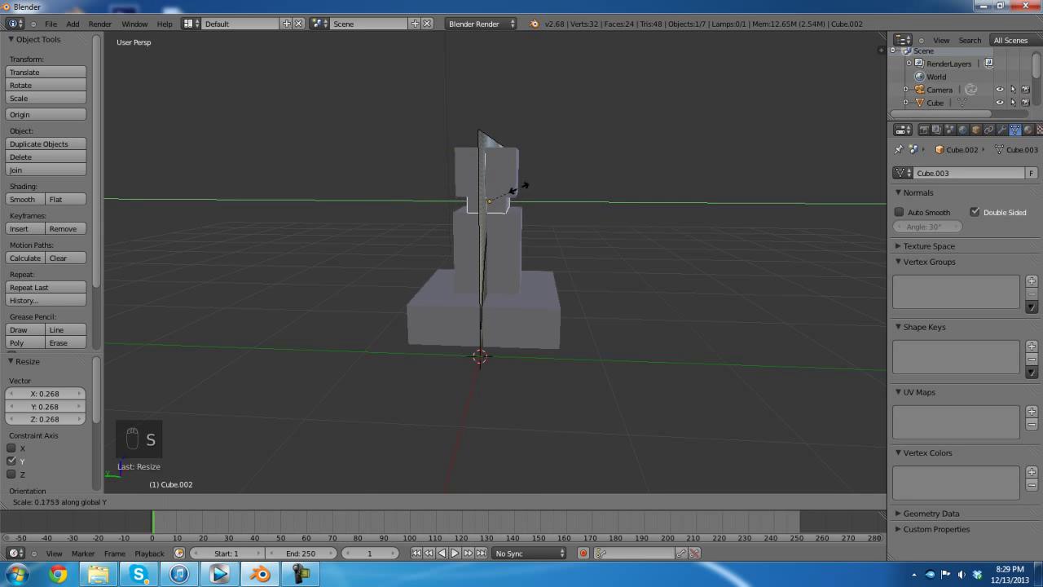
{"action": "left_click", "coordinate": [521, 187]}
{"action": "left_click_drag", "start_coordinate": [443, 201], "coordinate": [451, 201]}
Step: Reduce the torso box's depth by scaling it along global Y by about 0.6
{"action": "right_click", "coordinate": [497, 261]}
{"action": "key", "text": "s"}
{"action": "key", "text": "y"}
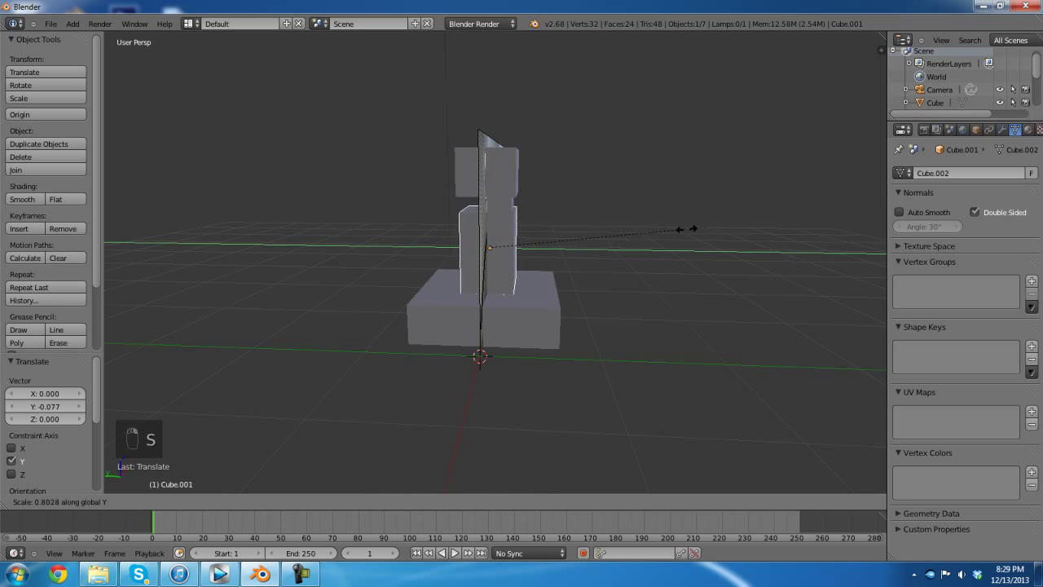
{"action": "left_click", "coordinate": [635, 233]}
{"action": "right_click", "coordinate": [509, 202]}
{"action": "middle_click_drag", "start_coordinate": [509, 203], "coordinate": [569, 212]}
Step: Reduce the base box's depth by scaling it along global Y by about 0.53
{"action": "right_click", "coordinate": [492, 319]}
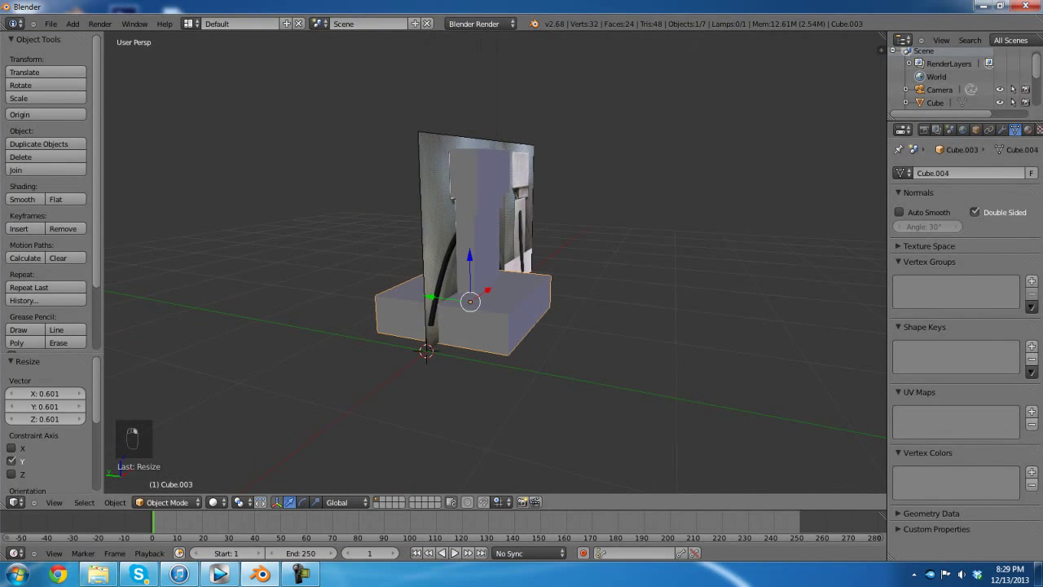
{"action": "key", "text": "s"}
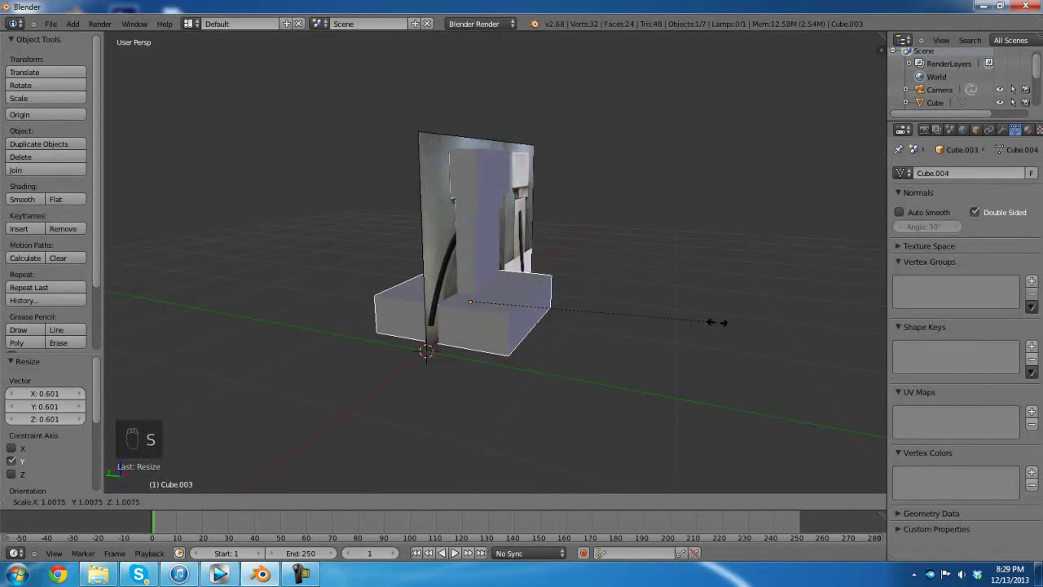
{"action": "key", "text": "y"}
{"action": "left_click", "coordinate": [601, 308]}
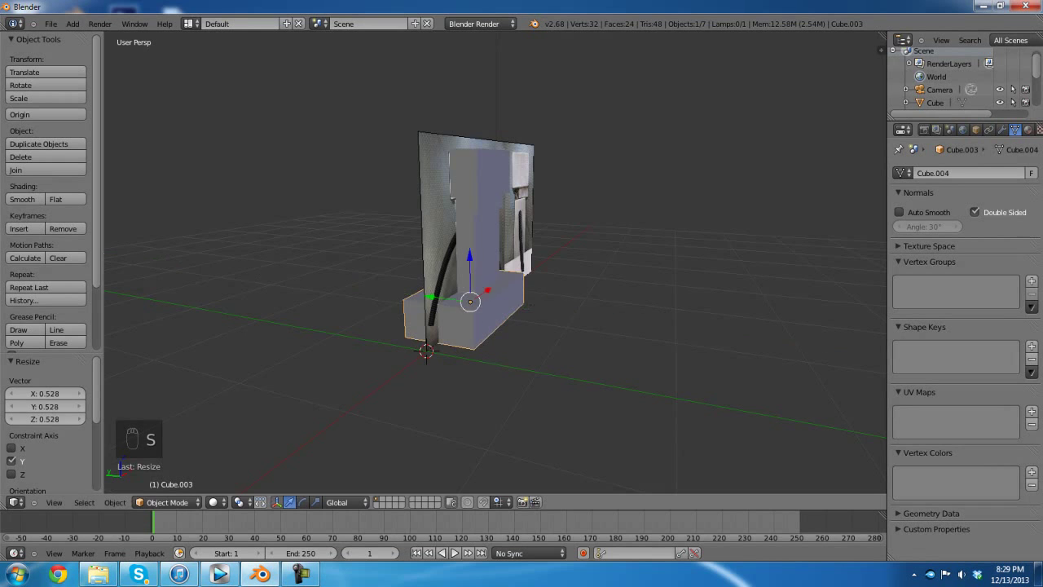
{"action": "middle_click_drag", "start_coordinate": [600, 307], "coordinate": [562, 310]}
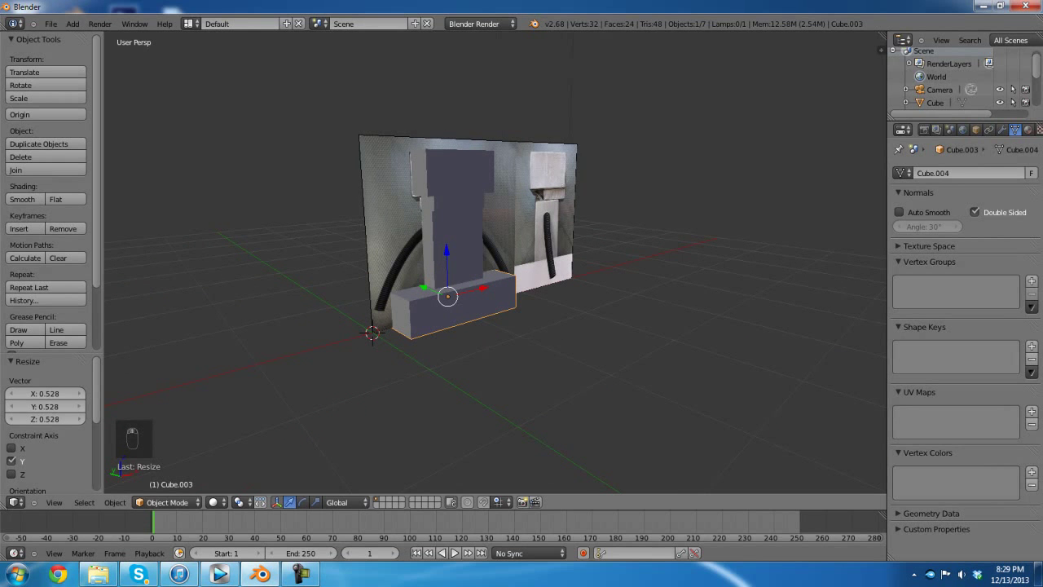
Step: In wireframe shading, add a cylinder mesh and move it along X and Z over the left arm in the front-view picture
{"action": "key", "text": "KP_5"}
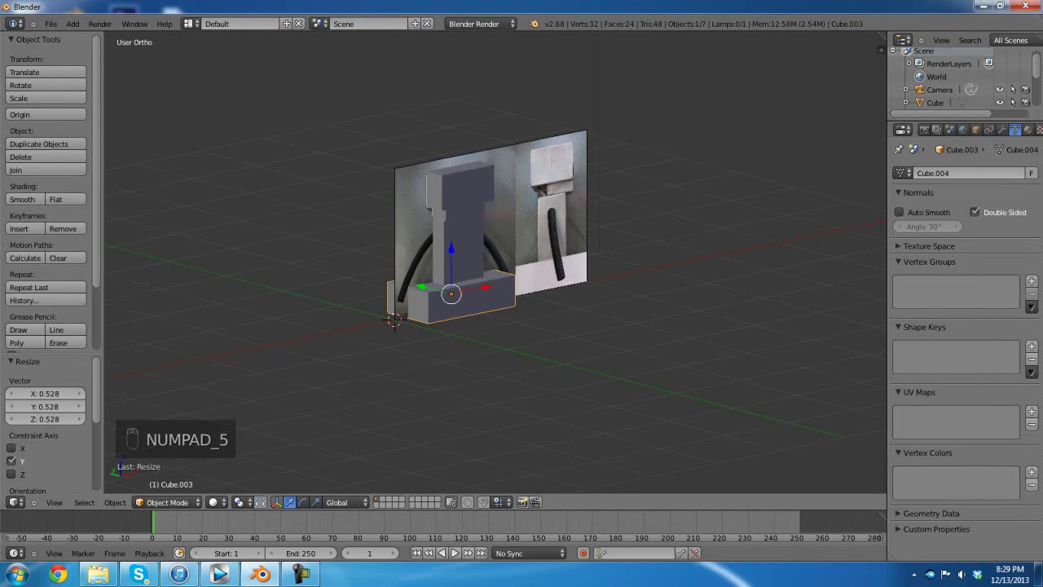
{"action": "key", "text": "KP_1"}
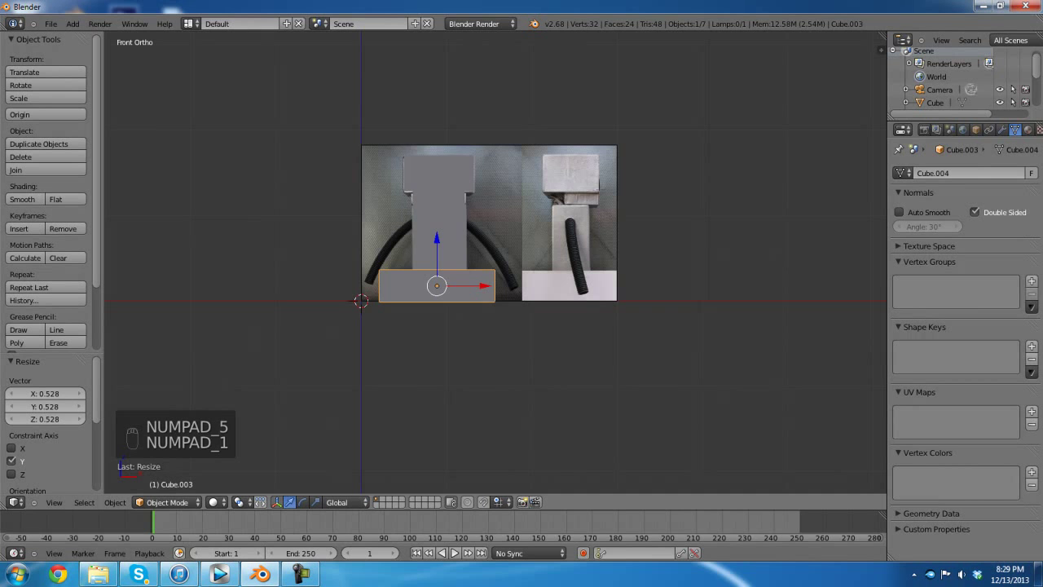
{"action": "key", "text": "z"}
{"action": "scroll", "coordinate": [495, 262], "scroll_direction": "up", "scroll_amount": 3}
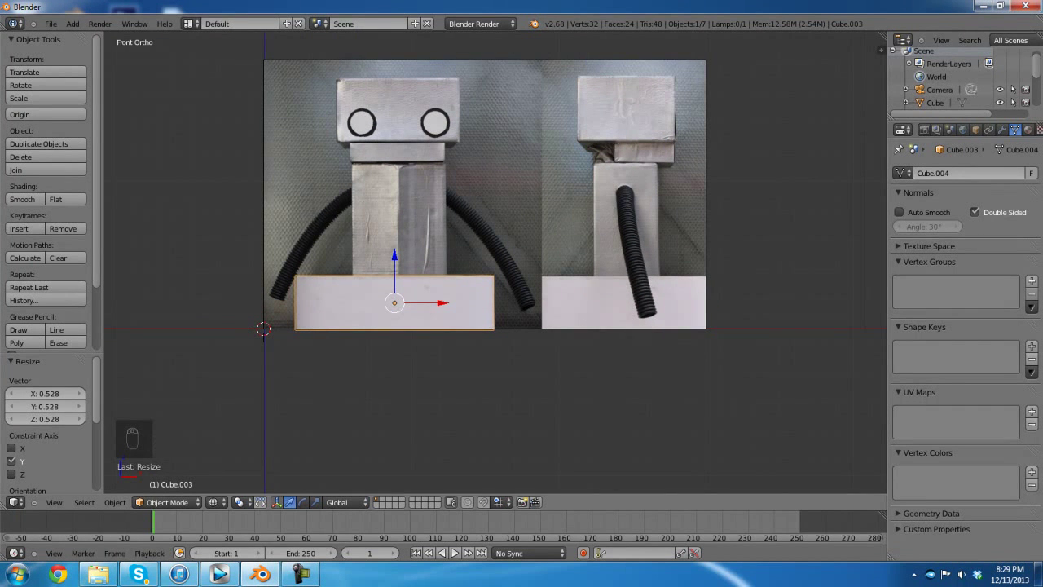
{"action": "key", "text": "shift+a"}
{"action": "mouse_move", "coordinate": [244, 291]}
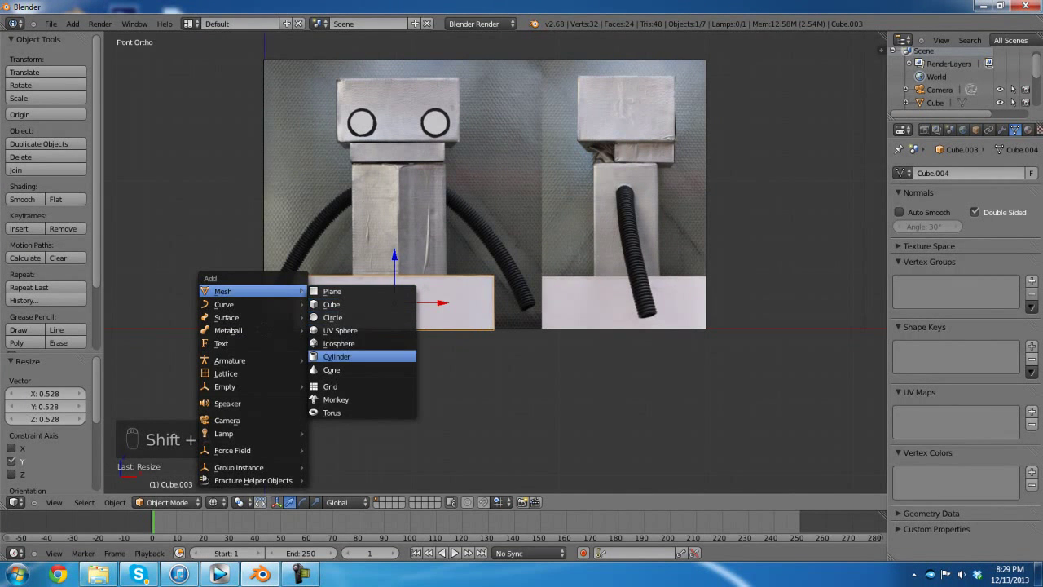
{"action": "left_click", "coordinate": [336, 356]}
{"action": "left_click_drag", "start_coordinate": [264, 281], "coordinate": [264, 130]}
{"action": "left_click_drag", "start_coordinate": [312, 177], "coordinate": [372, 177]}
{"action": "key", "text": "g"}
{"action": "key", "text": "z"}
{"action": "key", "text": "Return"}
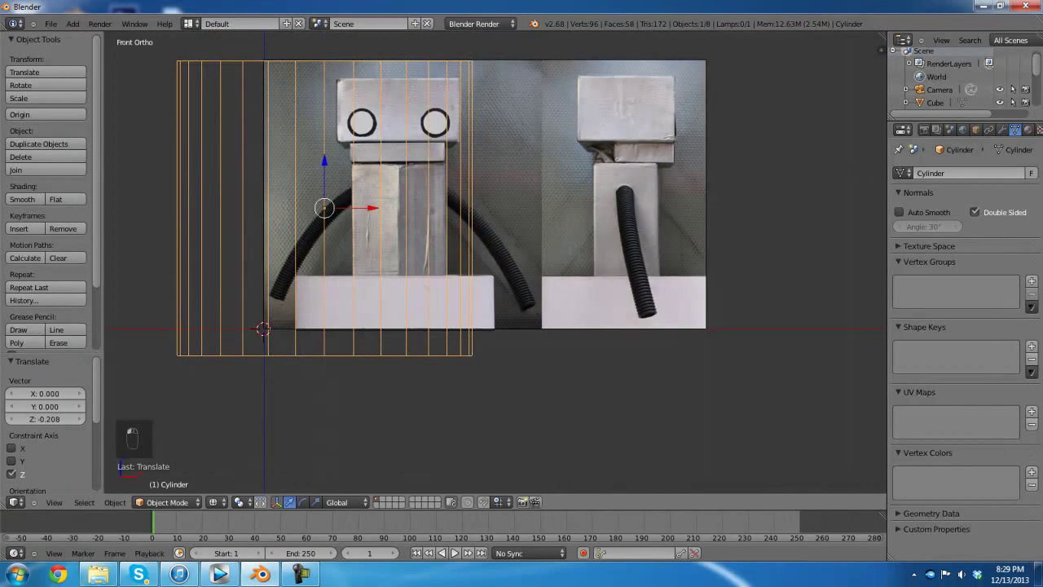
Step: Scale the cylinder down uniformly to about the pictured arm's thickness and put the 3D cursor near the picture's lower-left corner
{"action": "key", "text": "s"}
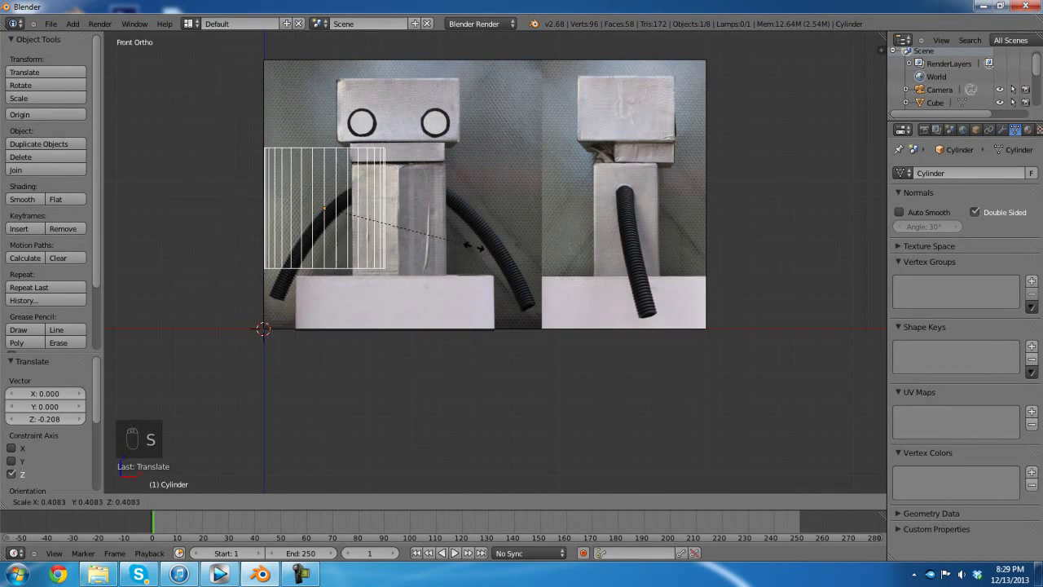
{"action": "left_click", "coordinate": [353, 213]}
{"action": "key", "text": "s"}
{"action": "left_click", "coordinate": [392, 202]}
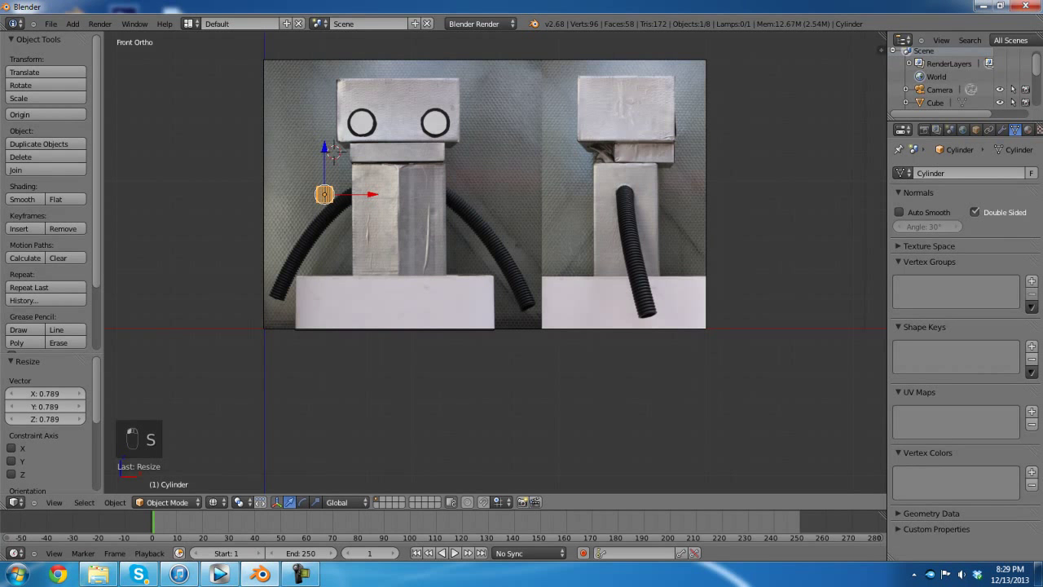
{"action": "left_click", "coordinate": [260, 329]}
{"action": "right_click_drag", "start_coordinate": [260, 330], "coordinate": [256, 329]}
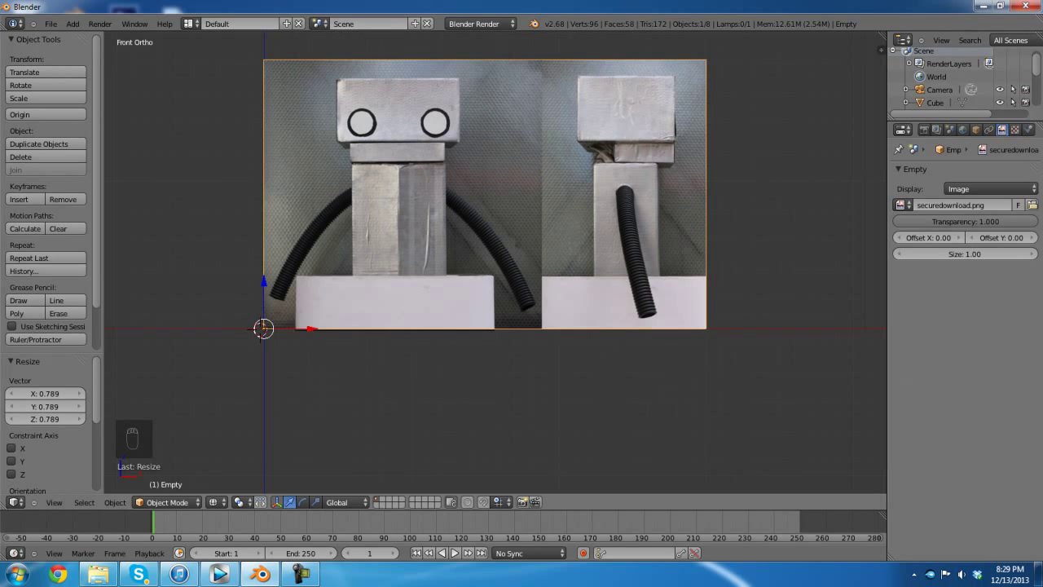
Step: Stretch the small cylinder to arm length by scaling it along global Z by about 7.8
{"action": "key", "text": "z"}
{"action": "right_click", "coordinate": [324, 194]}
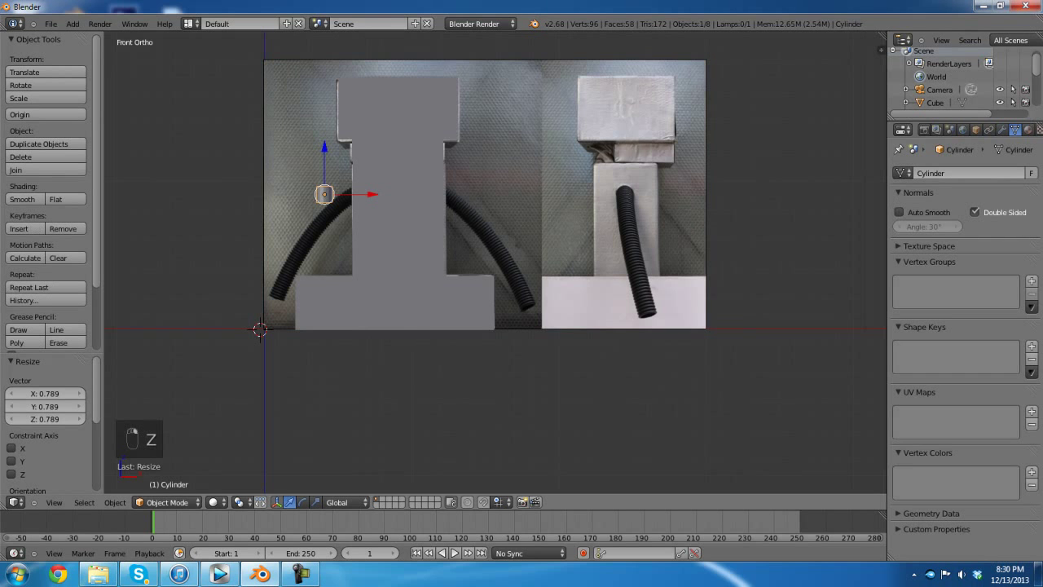
{"action": "key", "text": "s"}
{"action": "key", "text": "z"}
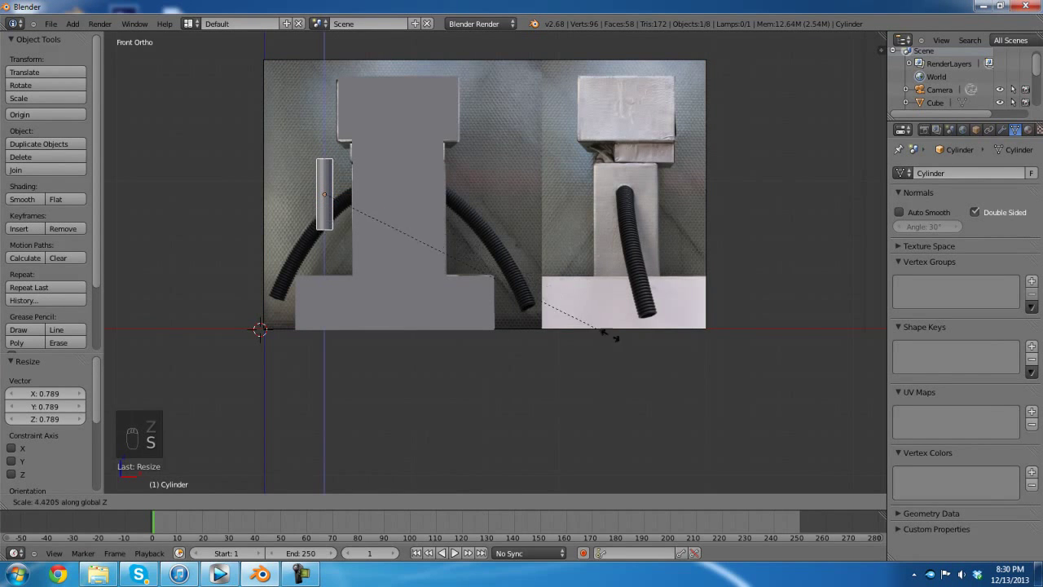
{"action": "left_click", "coordinate": [791, 415]}
{"action": "key", "text": "alt+z"}
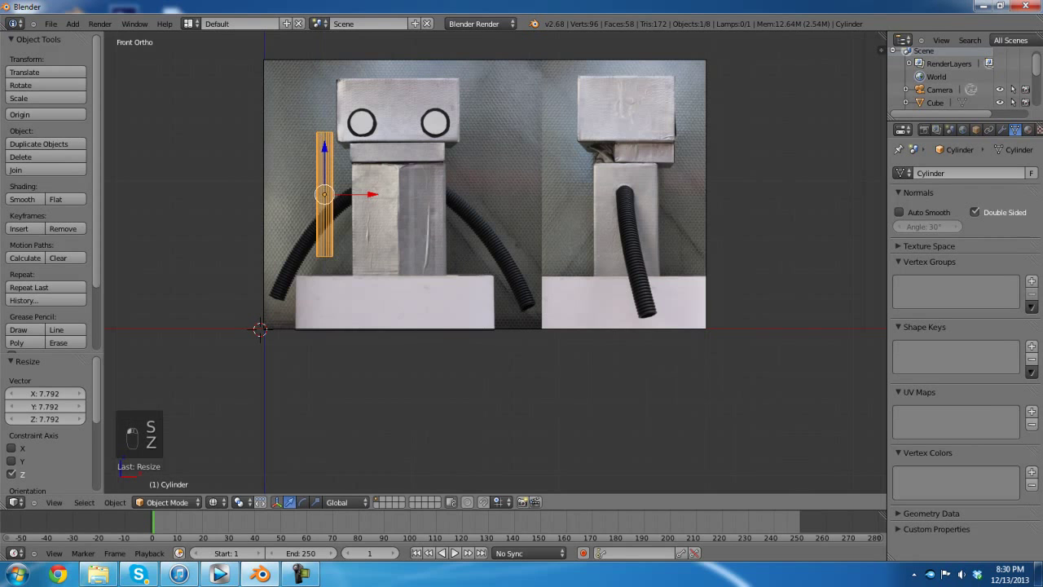
Step: Rotate the long cylinder about 41° and shift it along X and Z until it lies over the pictured left arm
{"action": "left_click_drag", "start_coordinate": [372, 194], "coordinate": [362, 194]}
{"action": "left_click_drag", "start_coordinate": [314, 147], "coordinate": [313, 158]}
{"action": "key", "text": "r"}
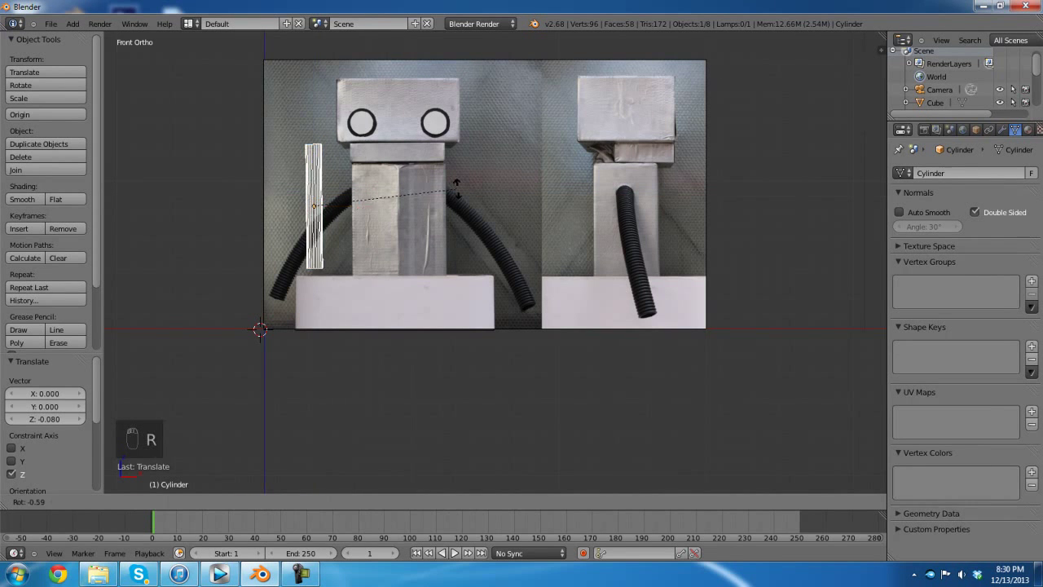
{"action": "left_click", "coordinate": [503, 354]}
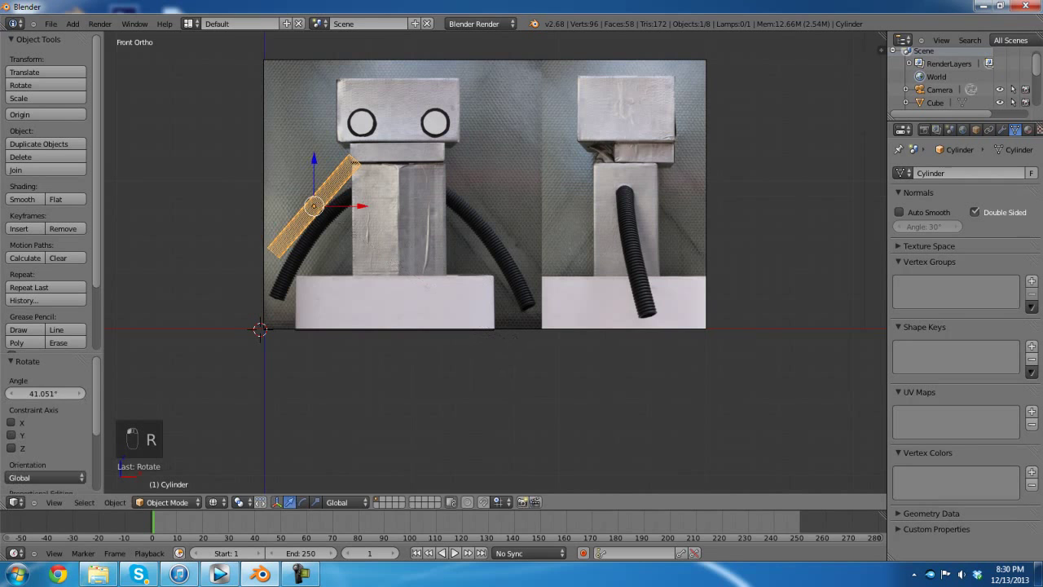
{"action": "left_click_drag", "start_coordinate": [313, 163], "coordinate": [314, 183]}
{"action": "left_click_drag", "start_coordinate": [361, 229], "coordinate": [367, 229]}
{"action": "left_click_drag", "start_coordinate": [319, 189], "coordinate": [319, 184]}
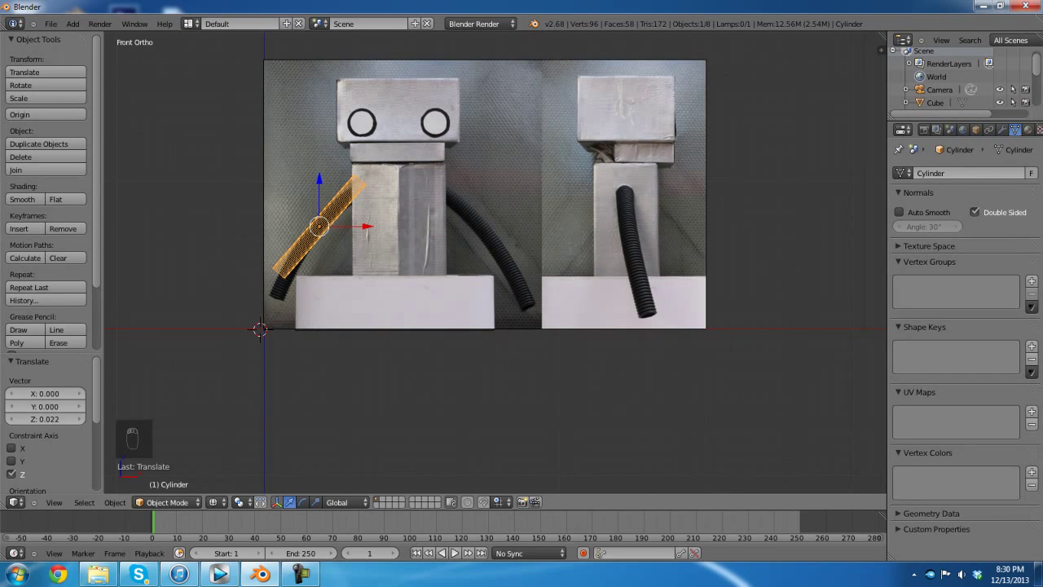
Step: Put the arm cylinder into Edit Mode
{"action": "key", "text": "Tab"}
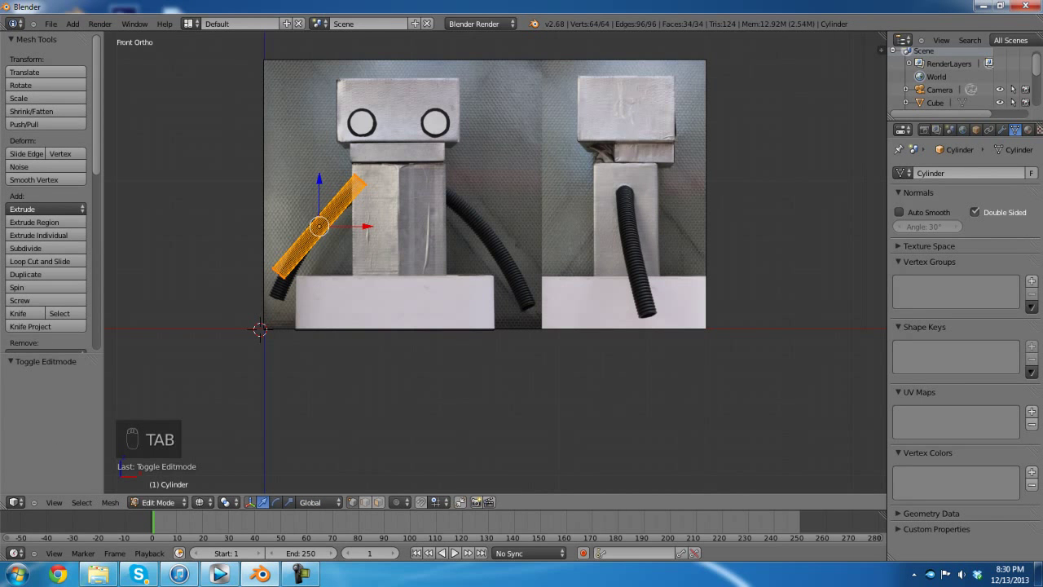
{"action": "left_click", "coordinate": [158, 501]}
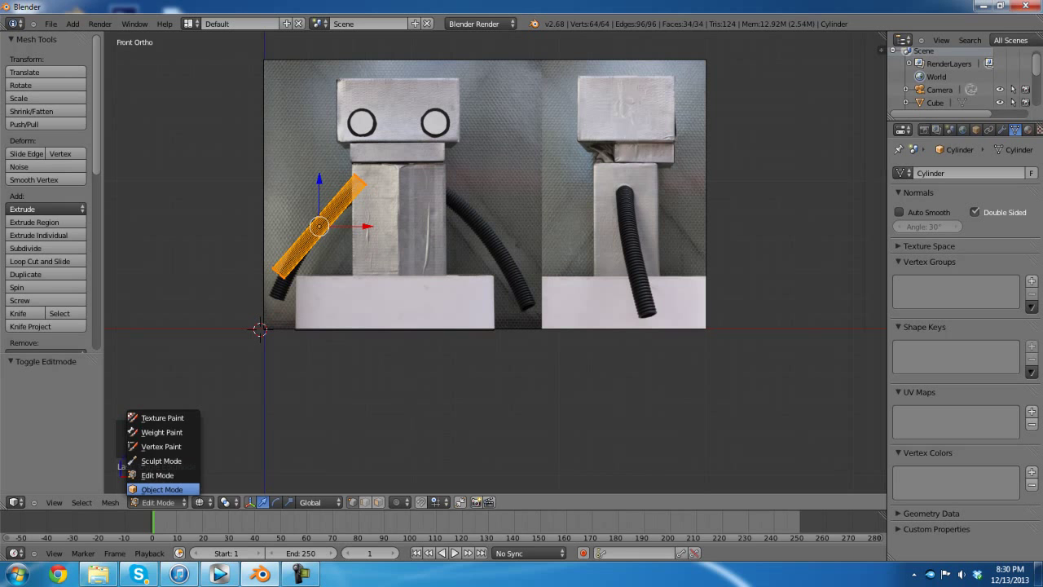
{"action": "left_click", "coordinate": [162, 490]}
{"action": "left_click", "coordinate": [167, 501]}
{"action": "left_click", "coordinate": [163, 475]}
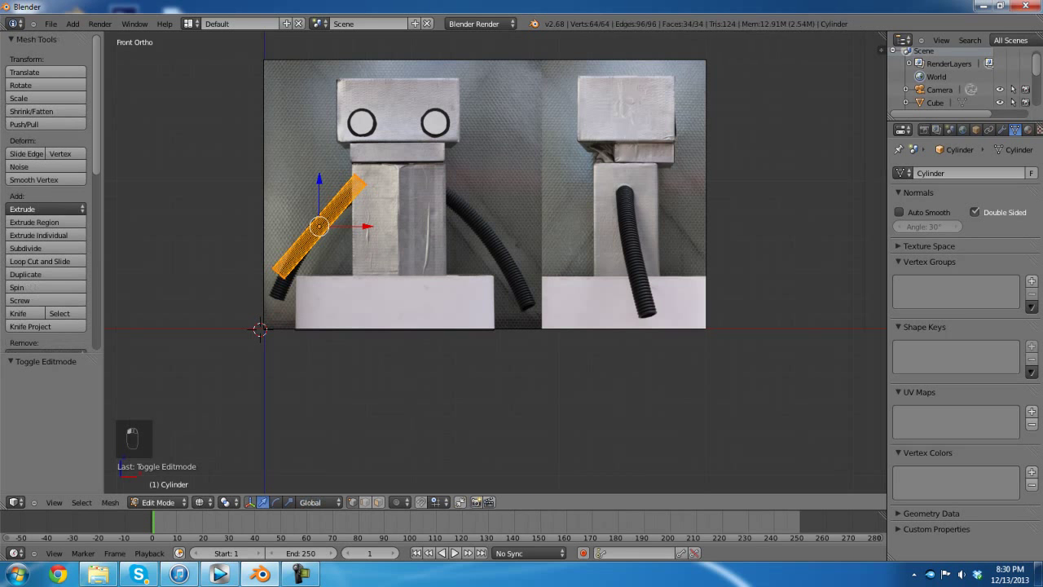
Step: Hide the Empty that holds the reference image so only the robot's meshes show
{"action": "scroll", "coordinate": [489, 245], "scroll_direction": "up", "scroll_amount": 2}
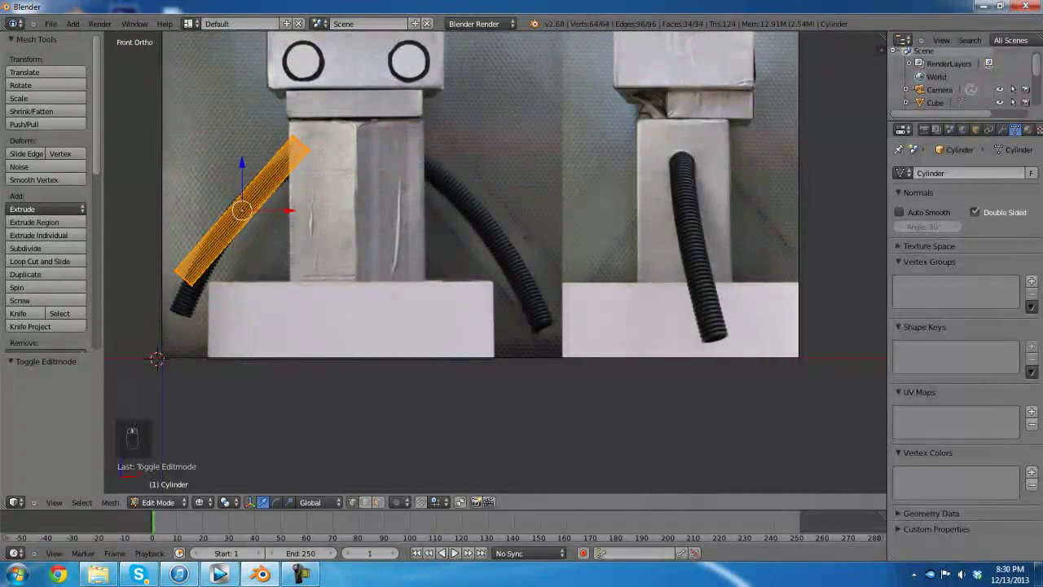
{"action": "key", "text": "KP_5"}
{"action": "middle_click_drag", "start_coordinate": [440, 260], "coordinate": [575, 261]}
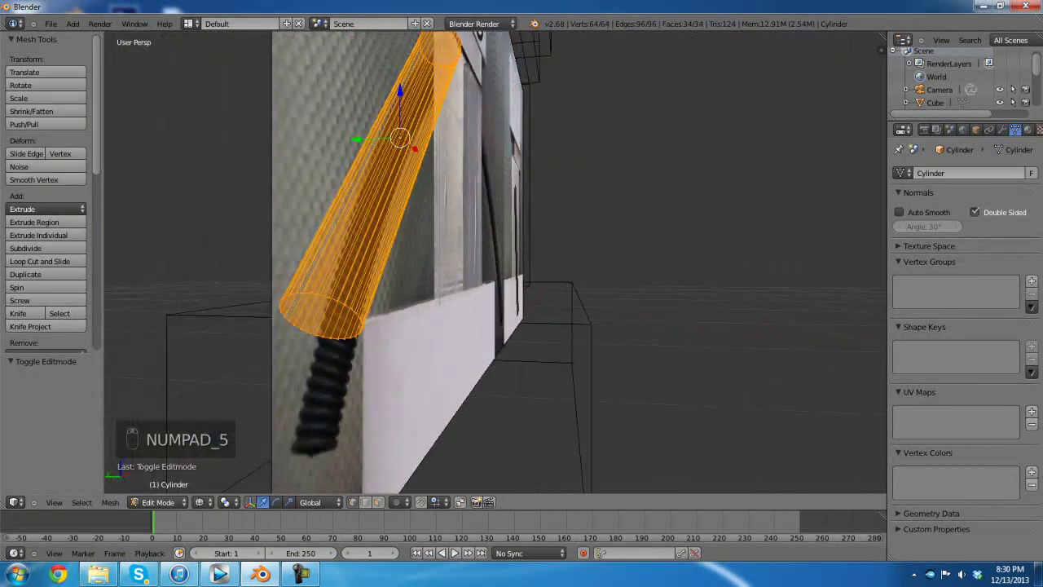
{"action": "scroll", "coordinate": [961, 77], "scroll_direction": "down", "scroll_amount": 4}
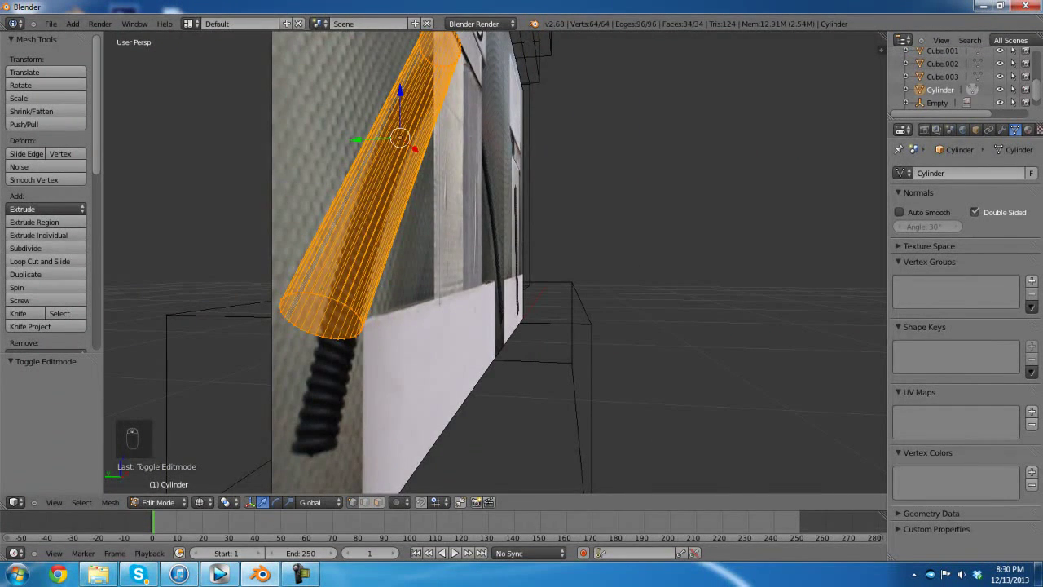
{"action": "left_click", "coordinate": [1000, 103]}
{"action": "scroll", "coordinate": [496, 263], "scroll_direction": "down", "scroll_amount": 4}
{"action": "middle_click_drag", "start_coordinate": [495, 273], "coordinate": [481, 263]}
{"action": "scroll", "coordinate": [481, 262], "scroll_direction": "up", "scroll_amount": 4}
Step: Select the arm cylinder's lower end face and, in solid shading, extrude it outward about 0.07 along its normal
{"action": "right_click", "coordinate": [298, 174]}
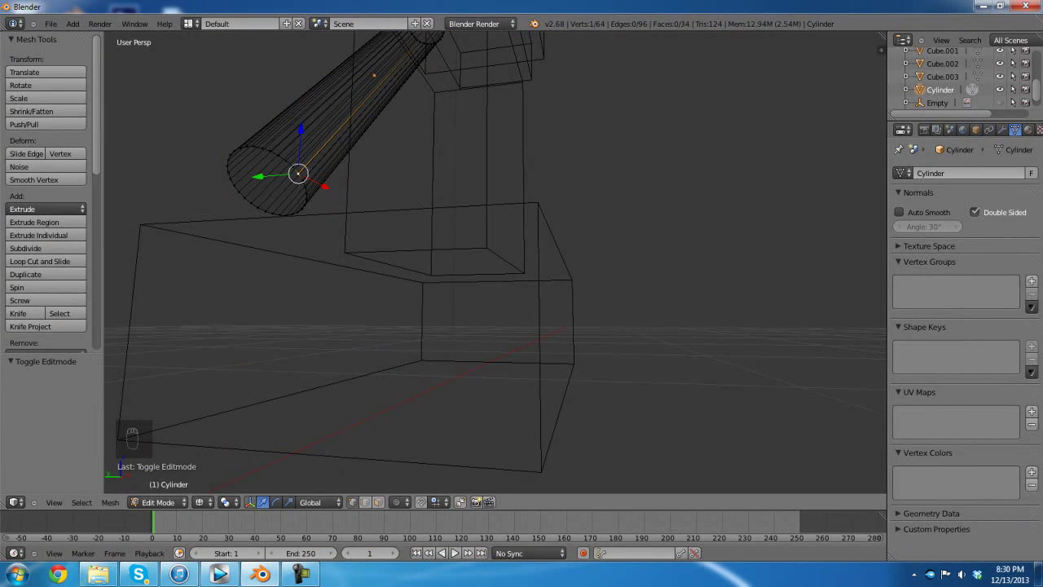
{"action": "right_click", "coordinate": [290, 164], "text": "alt"}
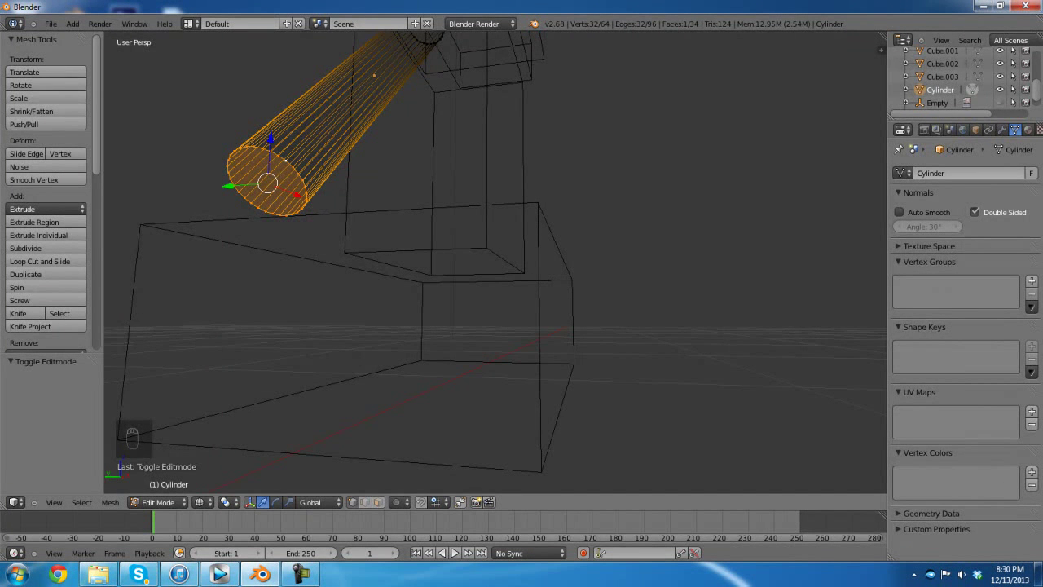
{"action": "scroll", "coordinate": [495, 262], "scroll_direction": "down", "scroll_amount": 3}
{"action": "key", "text": "z"}
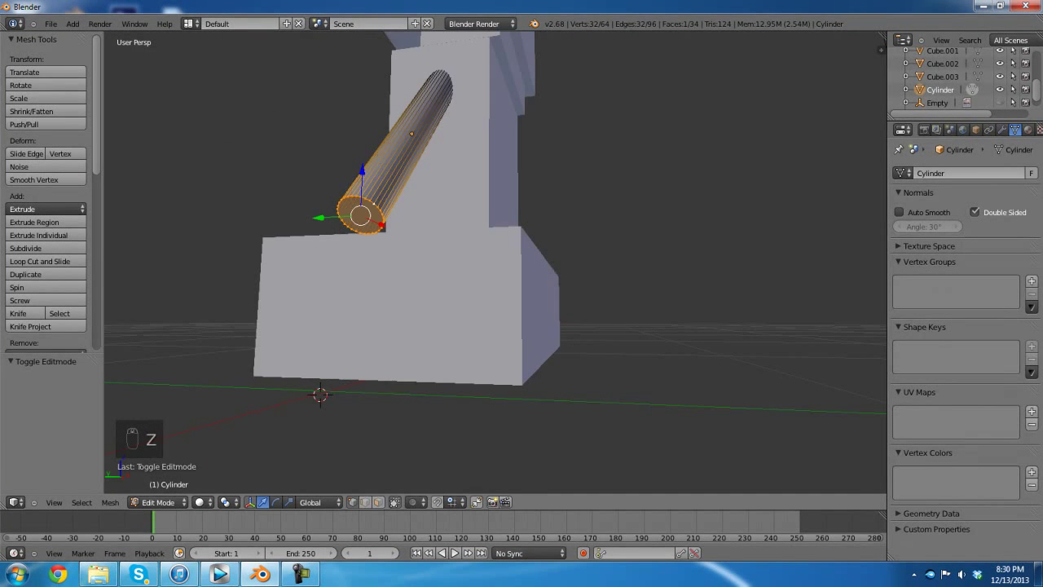
{"action": "key", "text": "e"}
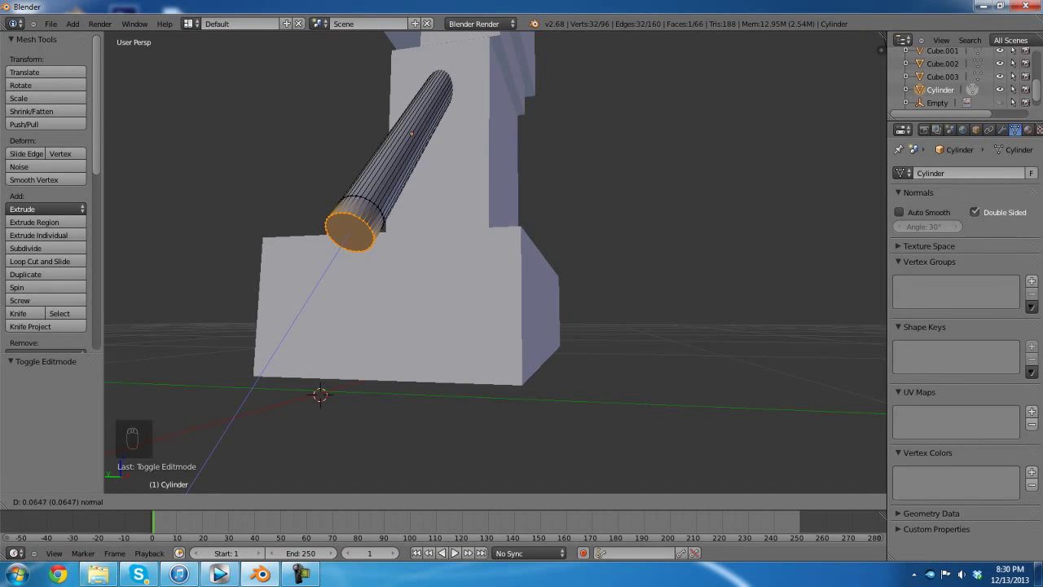
{"action": "left_click", "coordinate": [349, 235]}
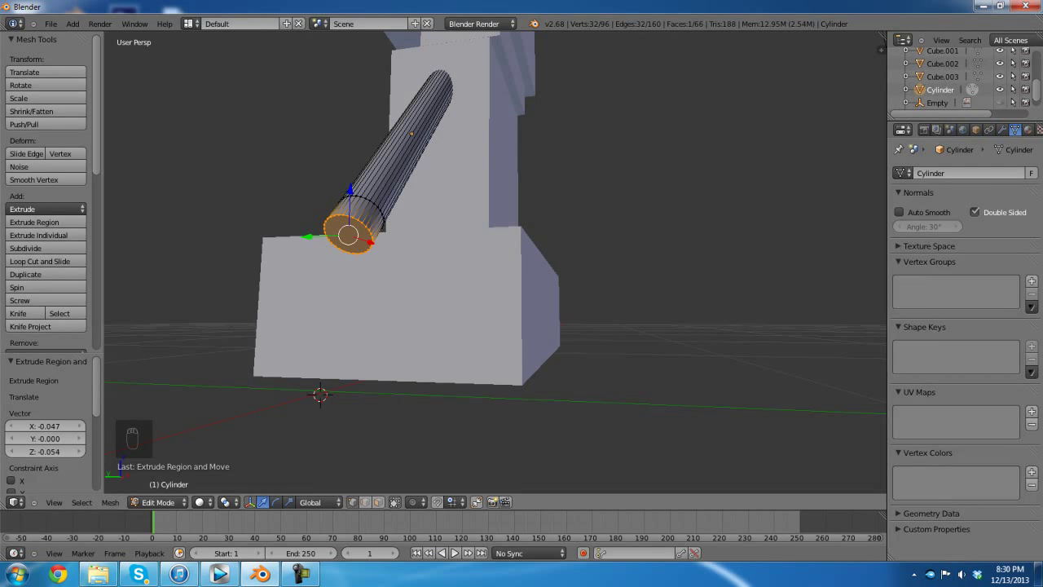
Step: Scale the arm cylinder's end face down to about 0.55 and extrude it outward about 0.08 along its normal
{"action": "key", "text": "s"}
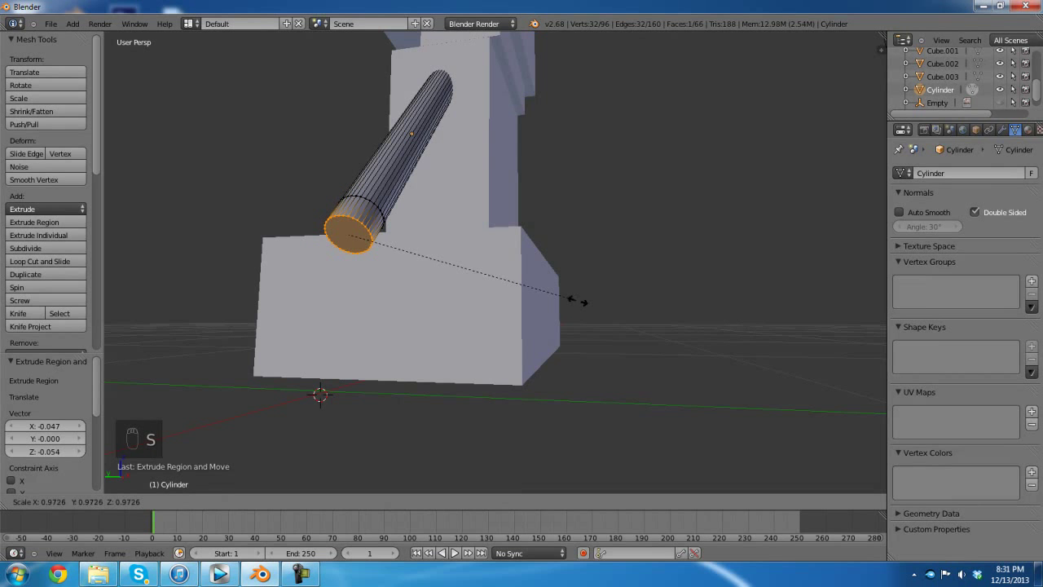
{"action": "left_click", "coordinate": [480, 271]}
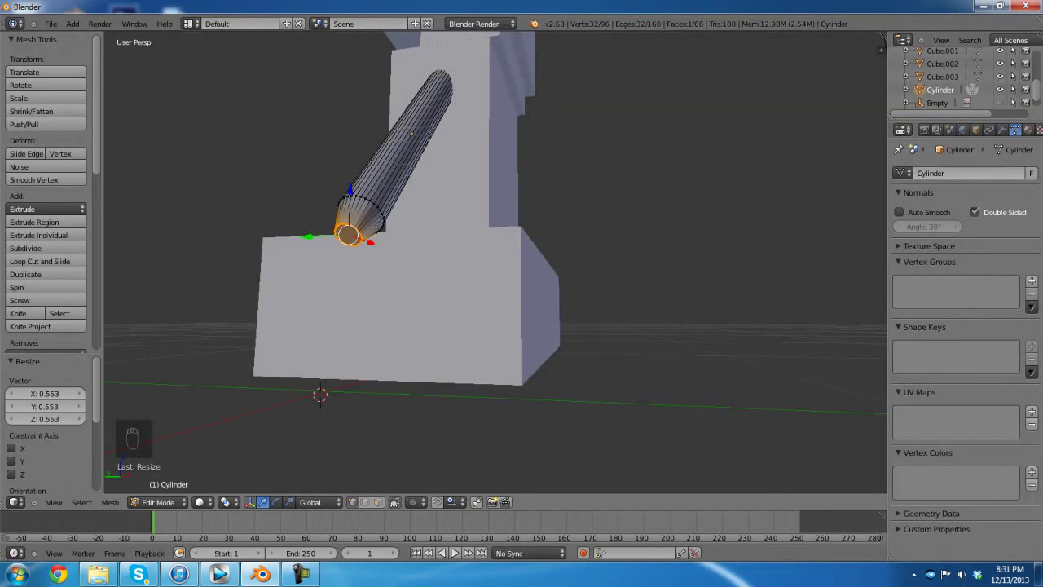
{"action": "key", "text": "e"}
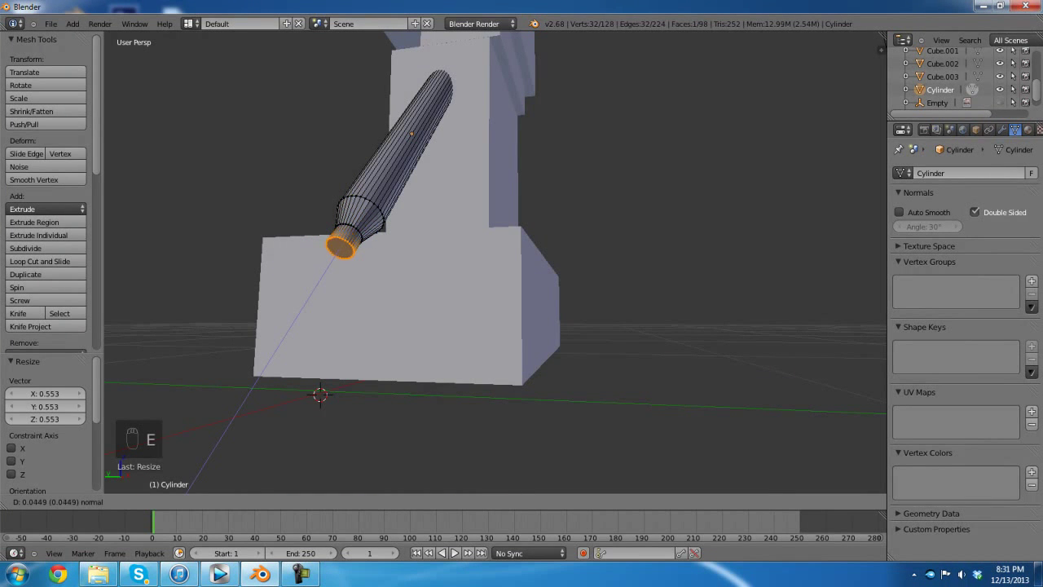
{"action": "left_click", "coordinate": [419, 294]}
Step: Flare the extruded end face into a hand, scaling it by about 2.54, 0.45 and 1.69, and return to Object Mode
{"action": "key", "text": "s"}
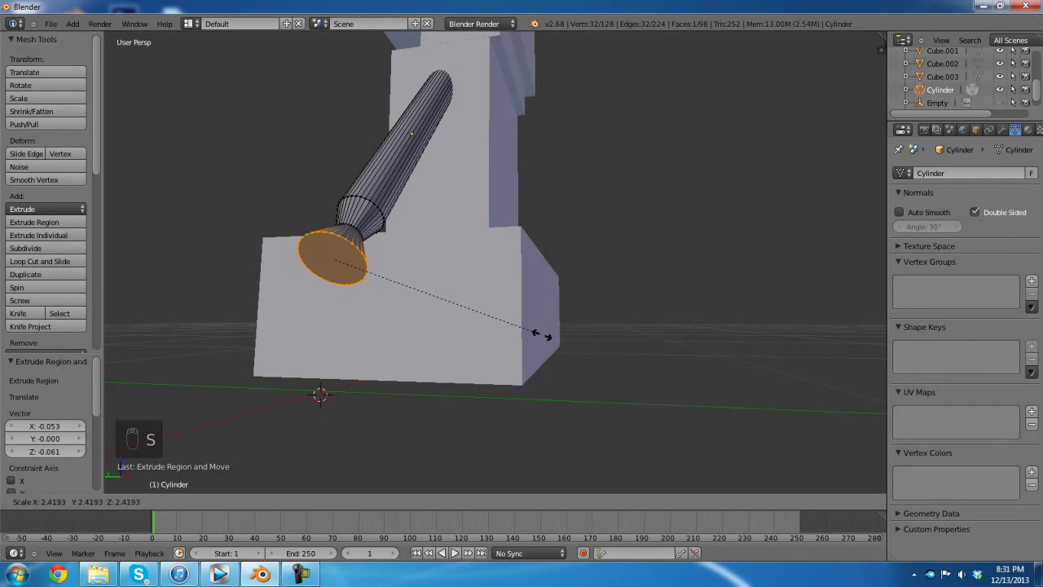
{"action": "left_click", "coordinate": [548, 337]}
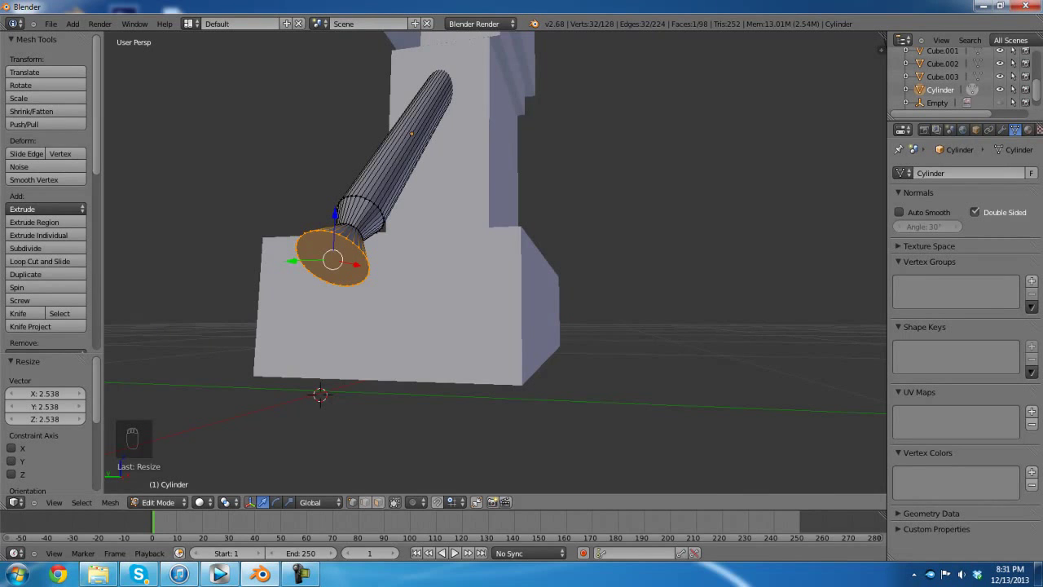
{"action": "scroll", "coordinate": [548, 338], "scroll_direction": "down", "scroll_amount": 2}
{"action": "middle_click_drag", "start_coordinate": [548, 337], "coordinate": [521, 313]}
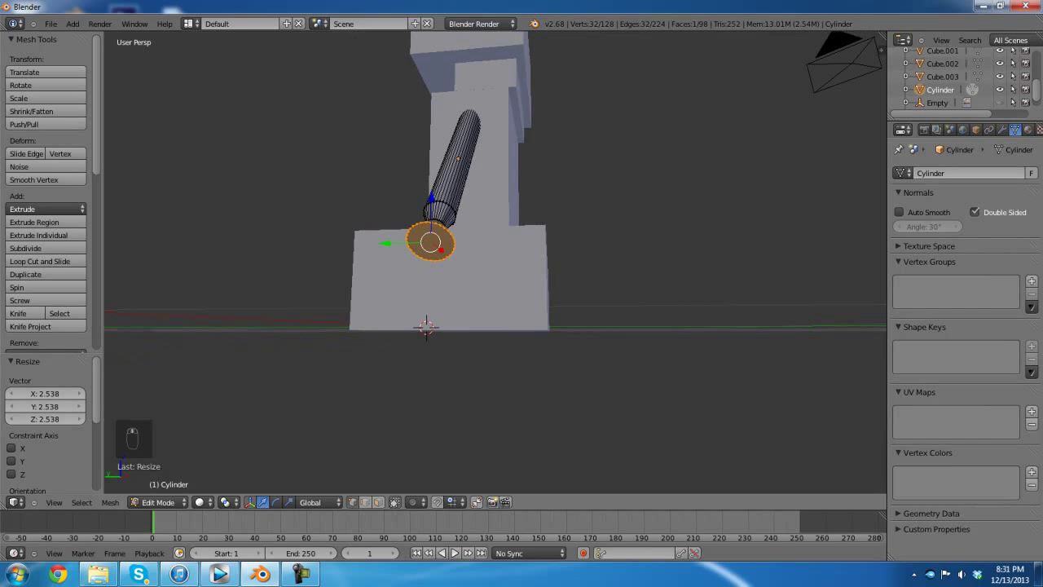
{"action": "key", "text": "s"}
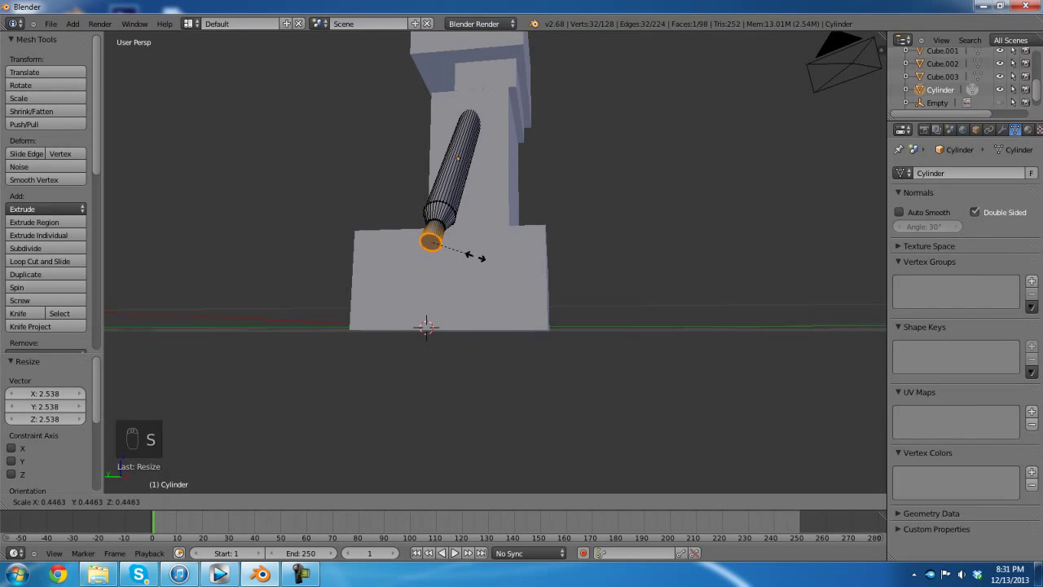
{"action": "left_click", "coordinate": [475, 257]}
{"action": "key", "text": "s"}
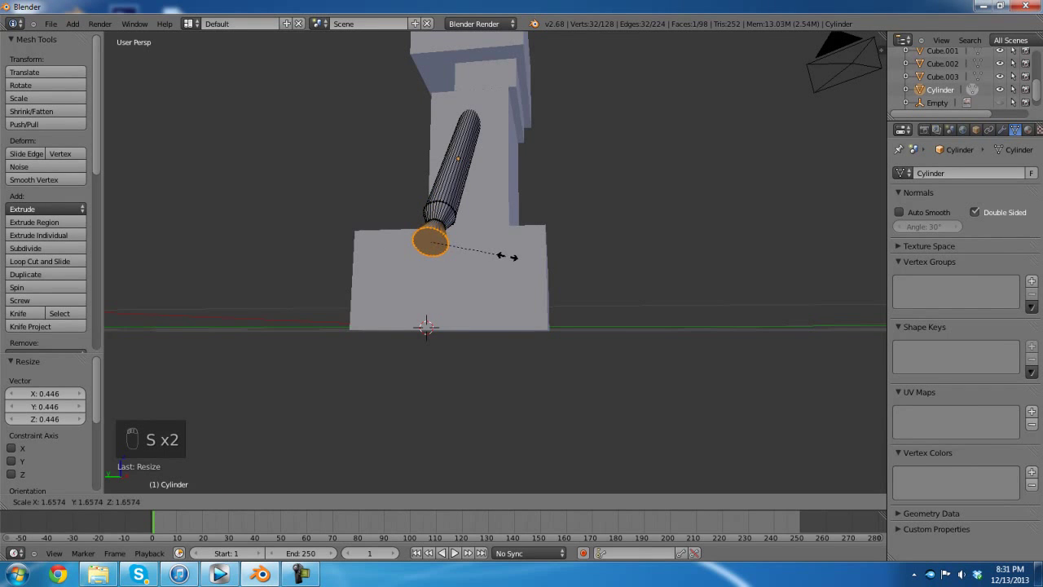
{"action": "left_click", "coordinate": [508, 256]}
{"action": "middle_click_drag", "start_coordinate": [508, 256], "coordinate": [440, 273]}
{"action": "scroll", "coordinate": [440, 273], "scroll_direction": "down", "scroll_amount": 1}
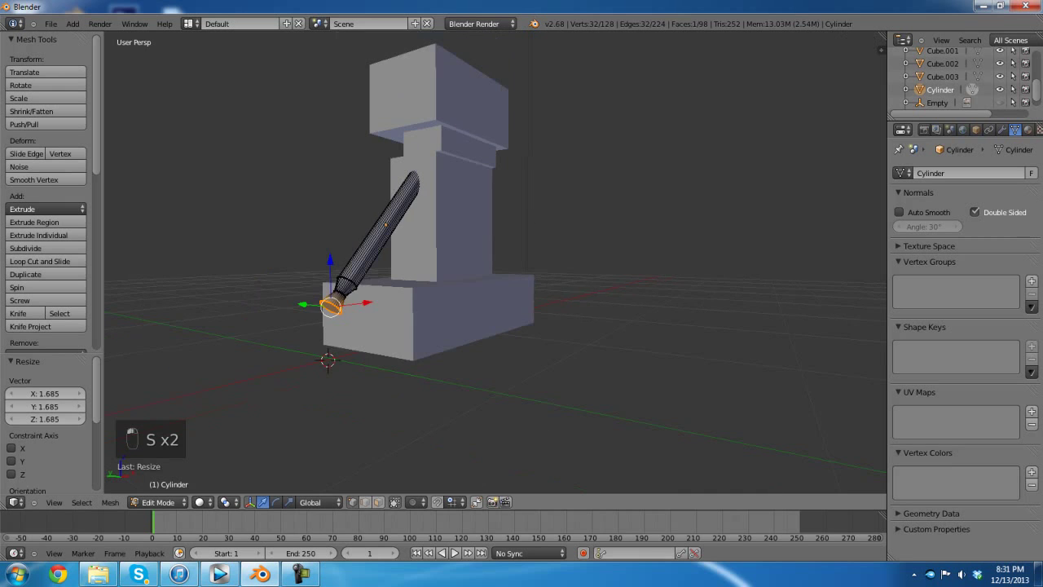
{"action": "key", "text": "Tab"}
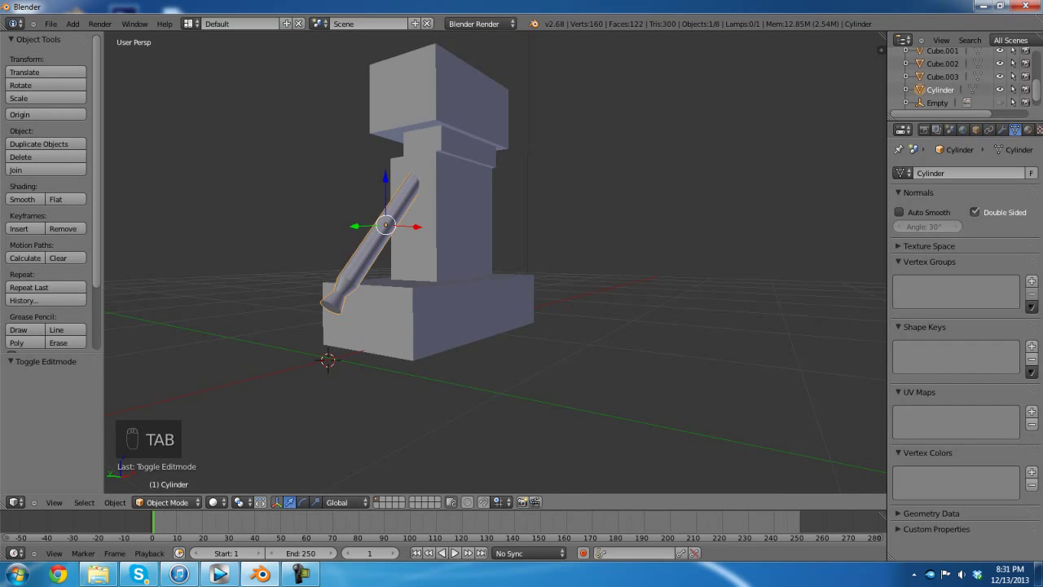
{"action": "left_click", "coordinate": [167, 501]}
{"action": "left_click", "coordinate": [171, 488]}
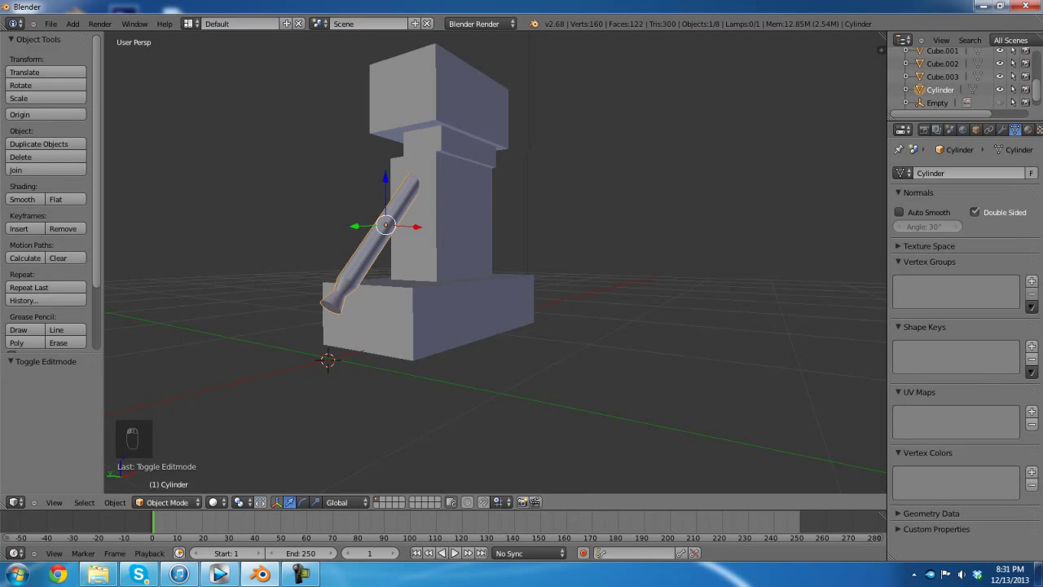
Step: Switch to the front orthographic view and unhide the Empty that holds the reference image
{"action": "scroll", "coordinate": [440, 244], "scroll_direction": "down", "scroll_amount": 2}
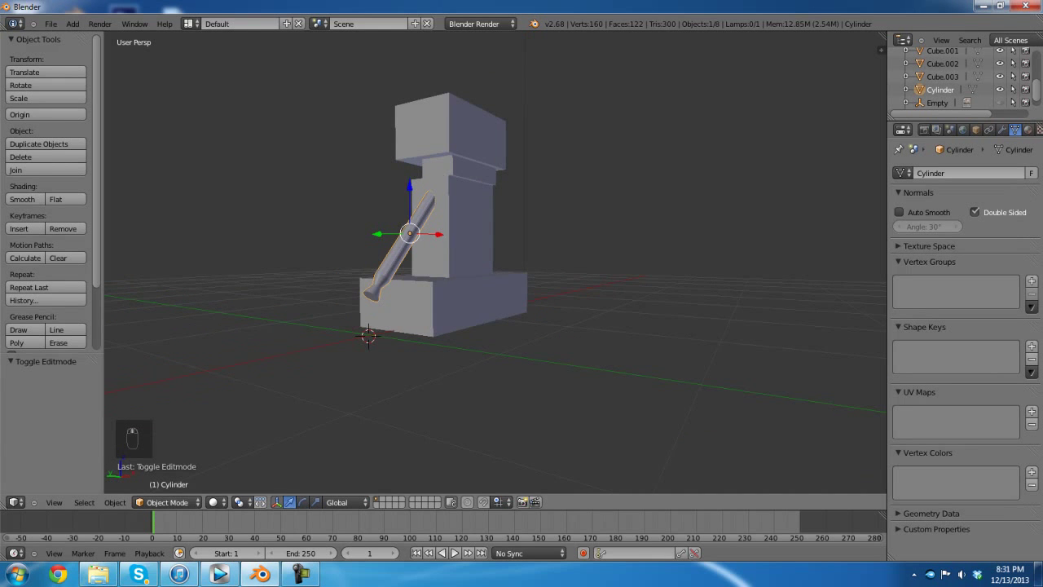
{"action": "key", "text": "KP_5"}
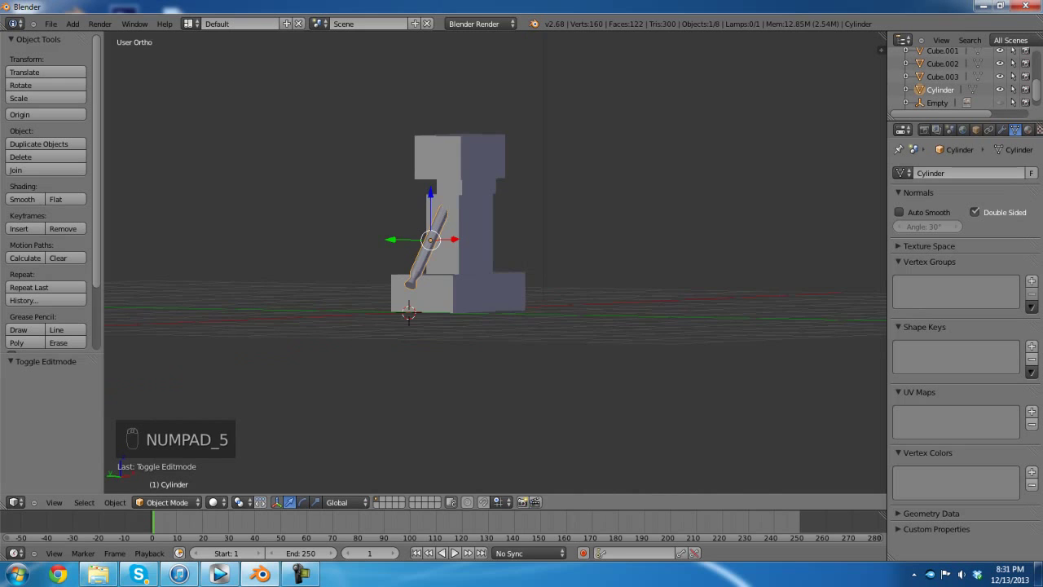
{"action": "key", "text": "KP_1"}
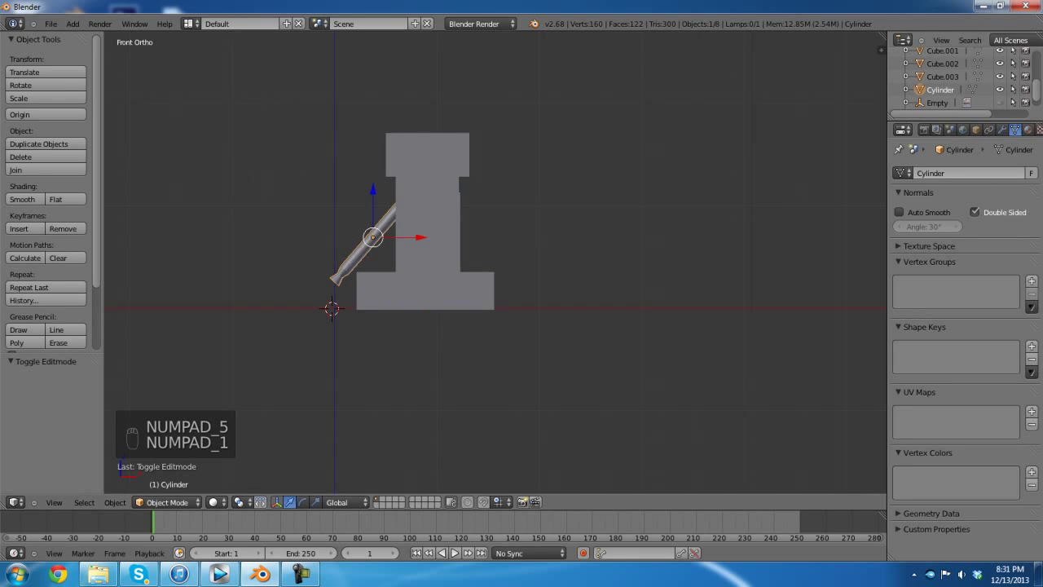
{"action": "left_click", "coordinate": [999, 102]}
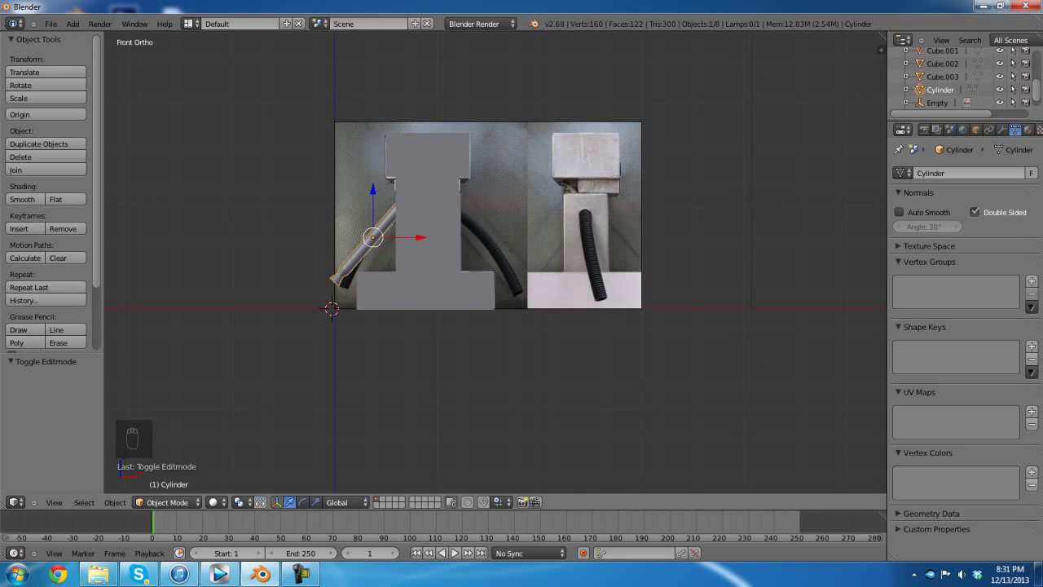
{"action": "scroll", "coordinate": [495, 262], "scroll_direction": "up", "scroll_amount": 2}
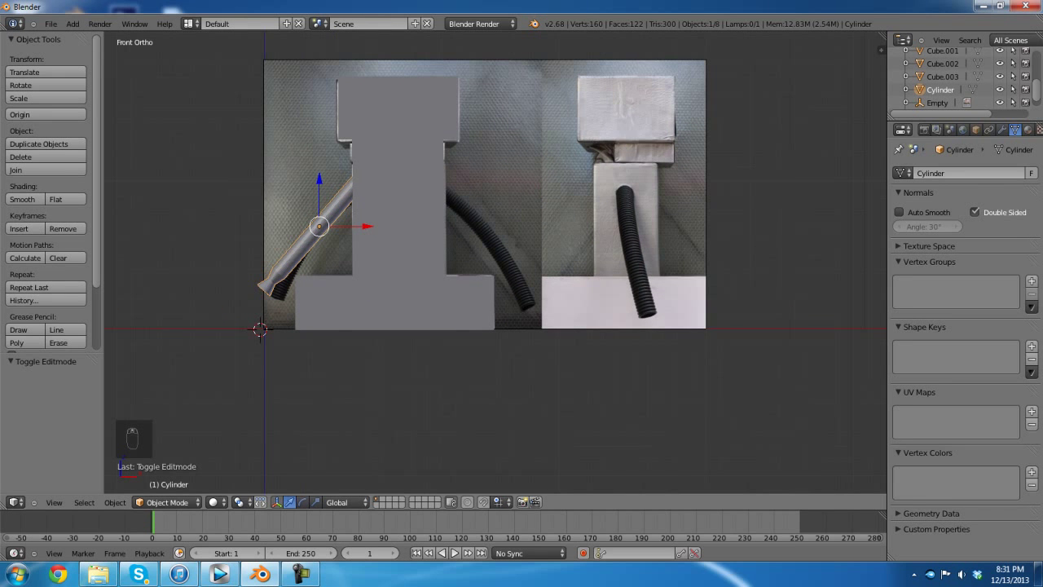
Step: Duplicate the arm about 1.1 along X, rotate the copy to slant the opposite way, and nudge it onto the torso's other side
{"action": "key", "text": "shift+d"}
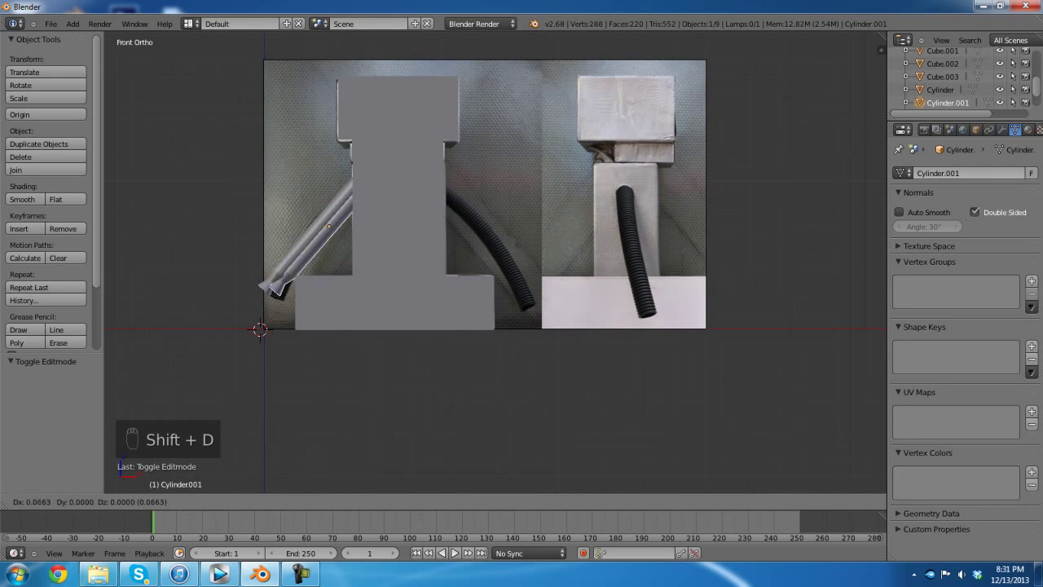
{"action": "left_click", "coordinate": [485, 222]}
{"action": "key", "text": "r"}
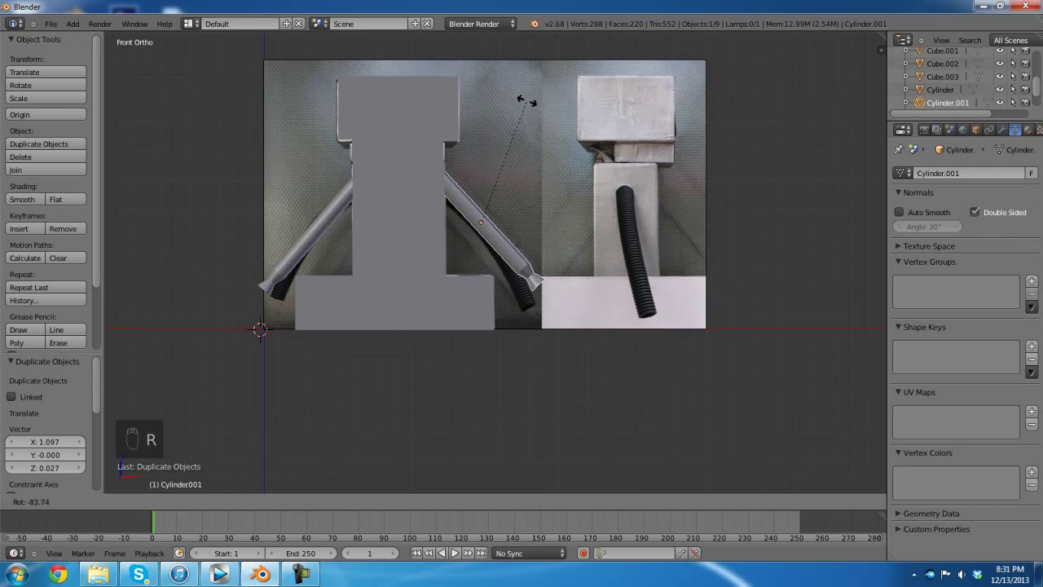
{"action": "left_click", "coordinate": [516, 109]}
{"action": "left_click_drag", "start_coordinate": [482, 175], "coordinate": [481, 172]}
{"action": "left_click_drag", "start_coordinate": [529, 219], "coordinate": [529, 218]}
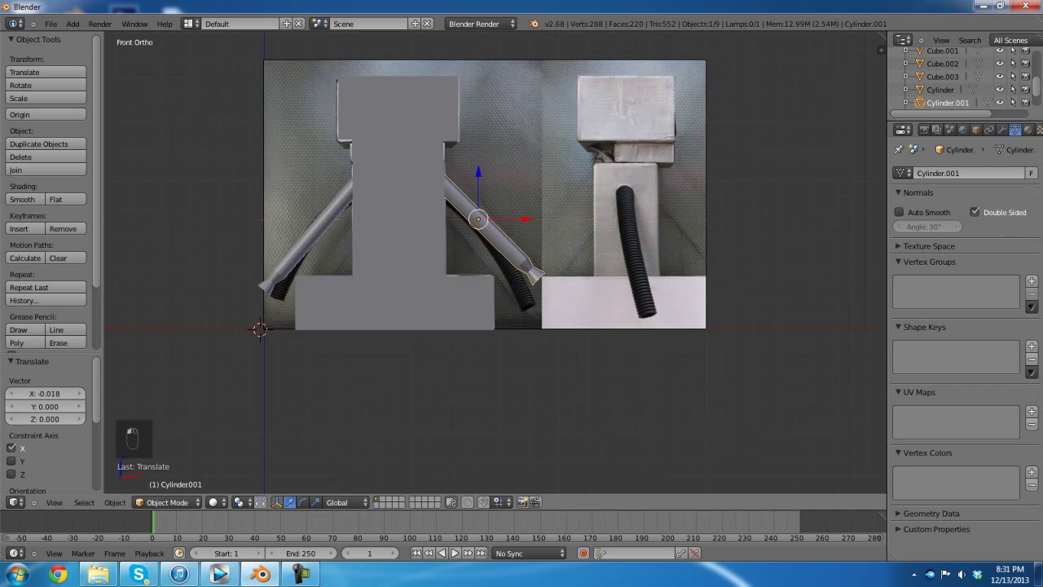
Step: Select the robot's body parts and arms one at a time to check which pieces are separate objects
{"action": "middle_click_drag", "start_coordinate": [528, 218], "coordinate": [596, 226]}
{"action": "right_click", "coordinate": [458, 116]}
{"action": "right_click", "coordinate": [451, 161]}
{"action": "right_click", "coordinate": [447, 213]}
{"action": "right_click", "coordinate": [380, 244]}
{"action": "right_click", "coordinate": [503, 247]}
{"action": "right_click", "coordinate": [471, 307]}
Step: Hide the Empty with the reference image and return to perspective view
{"action": "scroll", "coordinate": [945, 77], "scroll_direction": "down", "scroll_amount": 1}
{"action": "left_click", "coordinate": [1000, 89]}
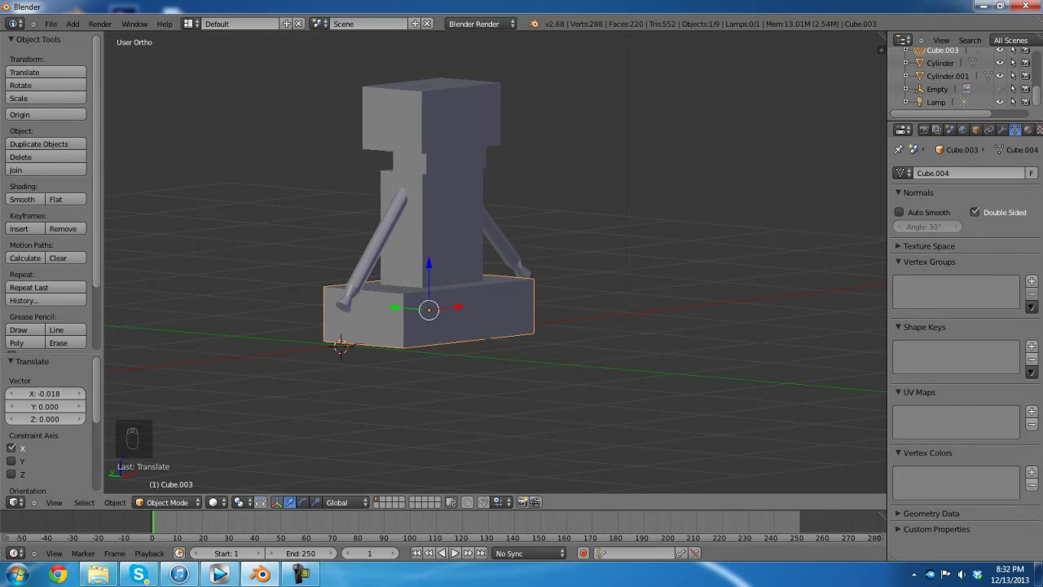
{"action": "key", "text": "KP_5"}
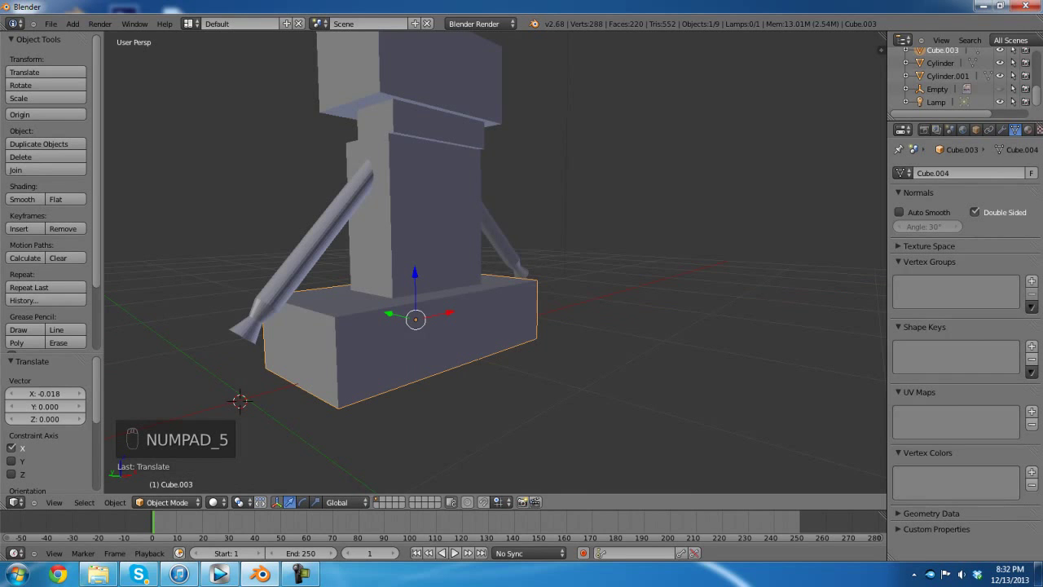
Step: Join both arms, the torso, the neck and the head into one object with the first arm active, leaving the base separate
{"action": "right_click", "coordinate": [318, 233]}
{"action": "right_click", "coordinate": [423, 216], "text": "shift"}
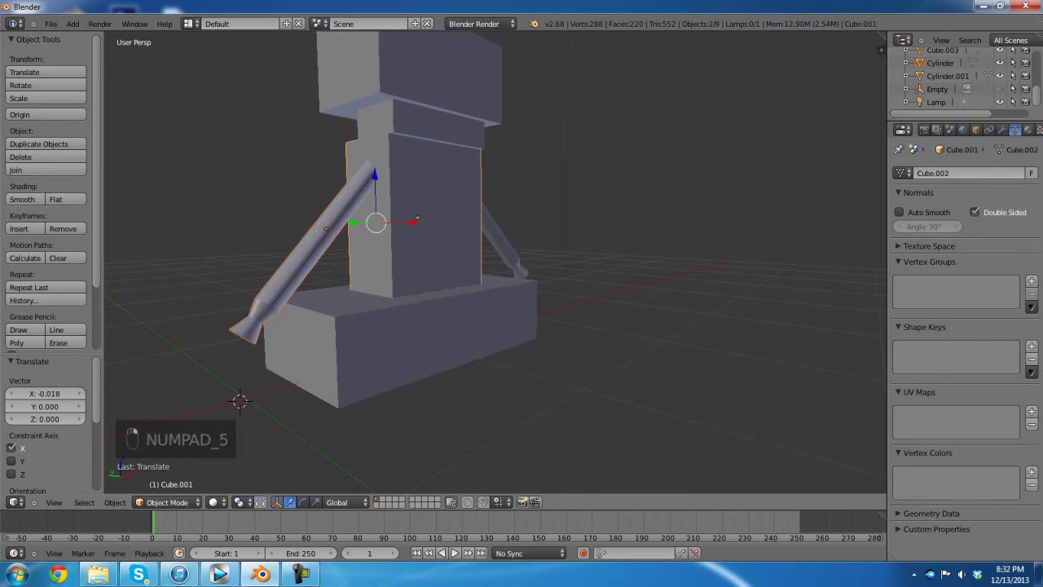
{"action": "right_click", "coordinate": [499, 235], "text": "shift"}
{"action": "right_click", "coordinate": [431, 130], "text": "shift"}
{"action": "right_click", "coordinate": [428, 82], "text": "shift"}
{"action": "scroll", "coordinate": [494, 262], "scroll_direction": "down", "scroll_amount": 2}
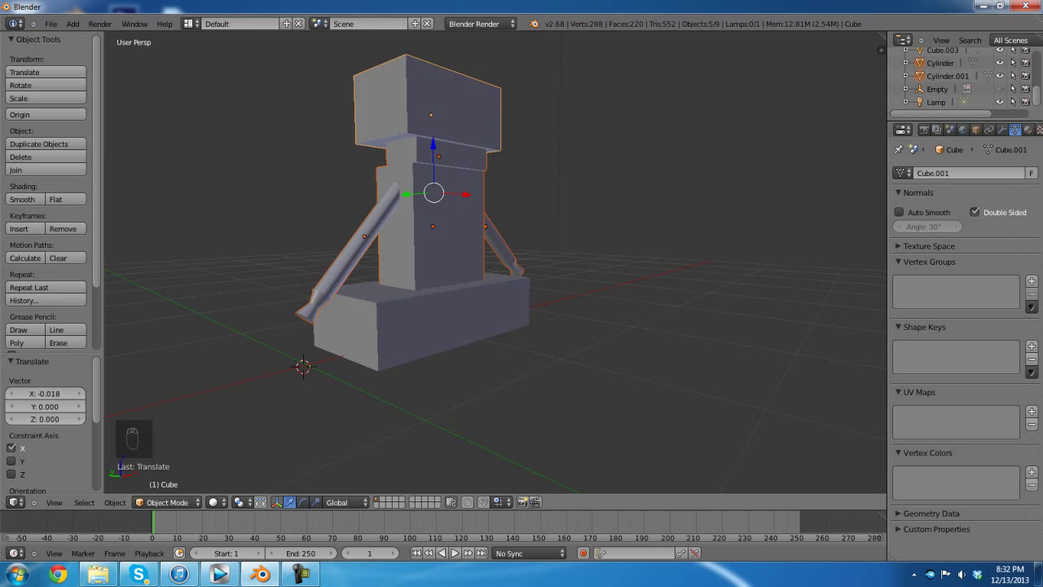
{"action": "right_click", "coordinate": [355, 247]}
{"action": "right_click", "coordinate": [499, 245], "text": "shift"}
{"action": "right_click", "coordinate": [444, 220], "text": "shift"}
{"action": "right_click", "coordinate": [448, 151], "text": "shift"}
{"action": "right_click", "coordinate": [428, 98], "text": "shift"}
{"action": "right_click", "coordinate": [355, 247], "text": "shift"}
{"action": "right_click", "coordinate": [355, 248], "text": "shift"}
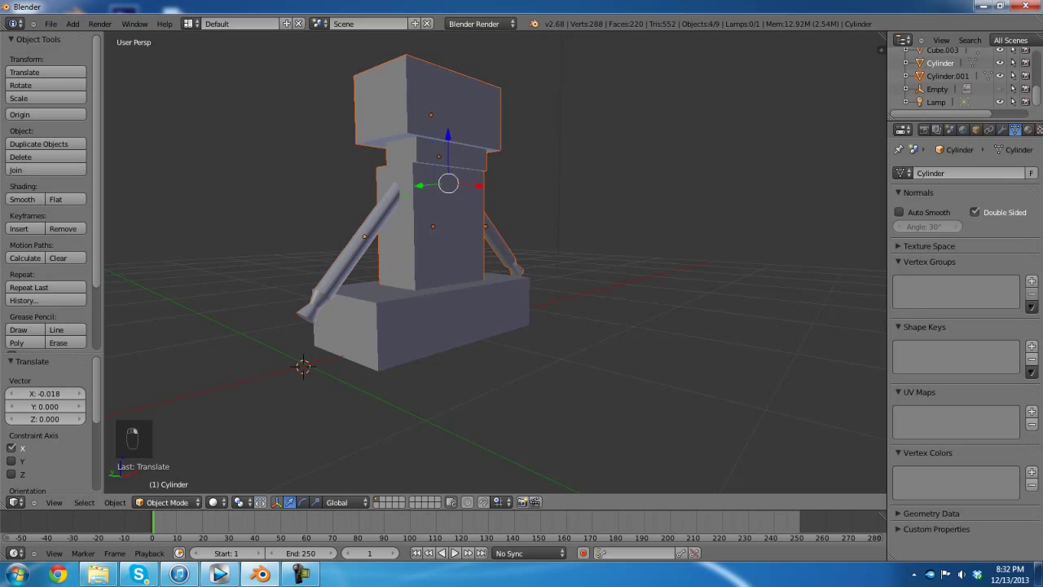
{"action": "right_click", "coordinate": [355, 248], "text": "shift"}
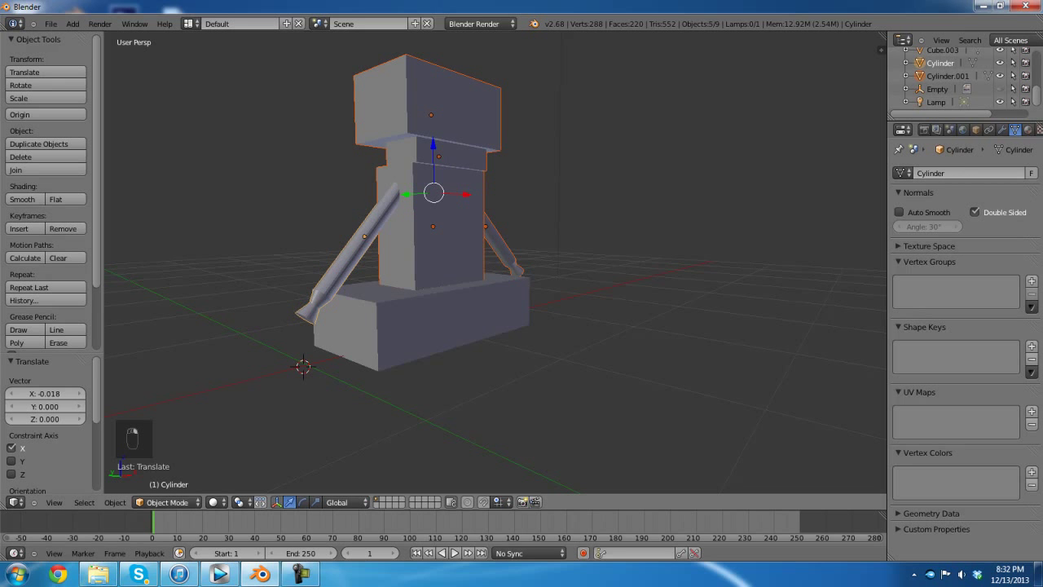
{"action": "scroll", "coordinate": [355, 248], "scroll_direction": "down", "scroll_amount": 2}
{"action": "scroll", "coordinate": [355, 248], "scroll_direction": "up", "scroll_amount": 1}
{"action": "middle_click_drag", "start_coordinate": [355, 248], "coordinate": [611, 231]}
{"action": "middle_click_drag", "start_coordinate": [733, 289], "coordinate": [872, 292]}
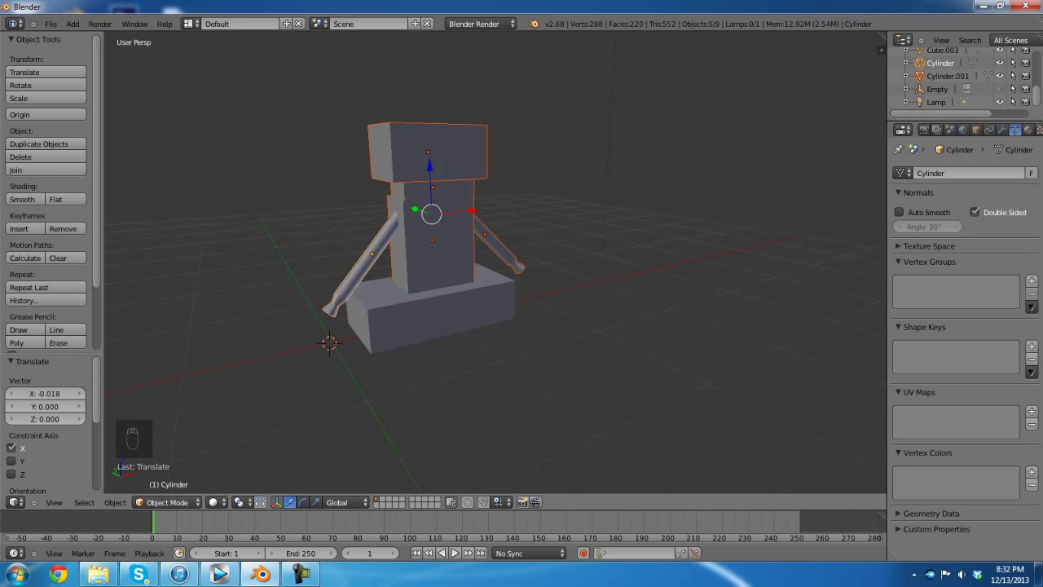
{"action": "key", "text": "ctrl+j"}
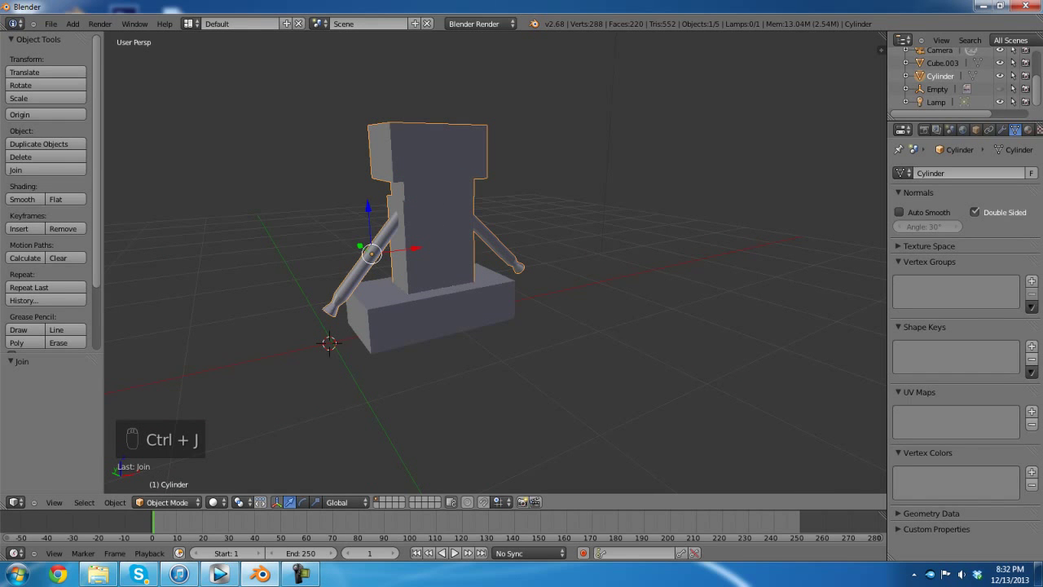
Step: Widen the properties area and give the joined upper body a new material with a light blue diffuse colour
{"action": "scroll", "coordinate": [378, 244], "scroll_direction": "up", "scroll_amount": 3}
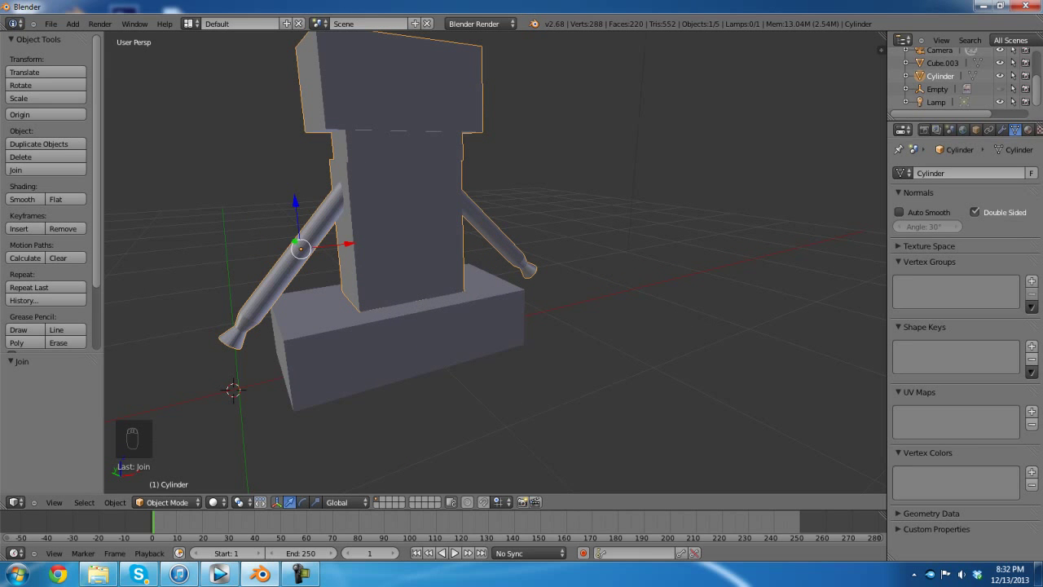
{"action": "left_click_drag", "start_coordinate": [890, 131], "coordinate": [851, 130]}
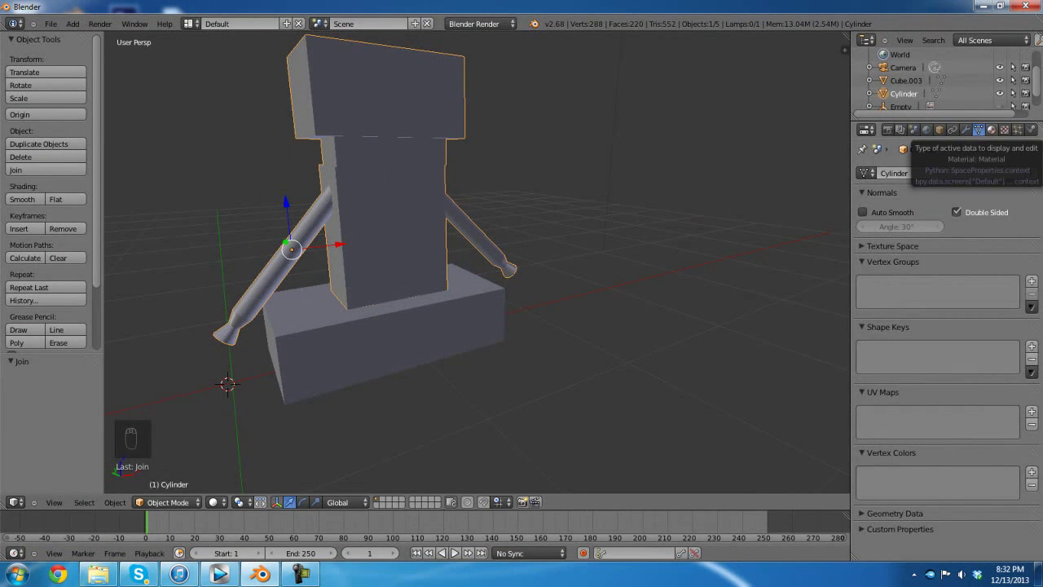
{"action": "left_click", "coordinate": [990, 129]}
{"action": "left_click", "coordinate": [927, 215]}
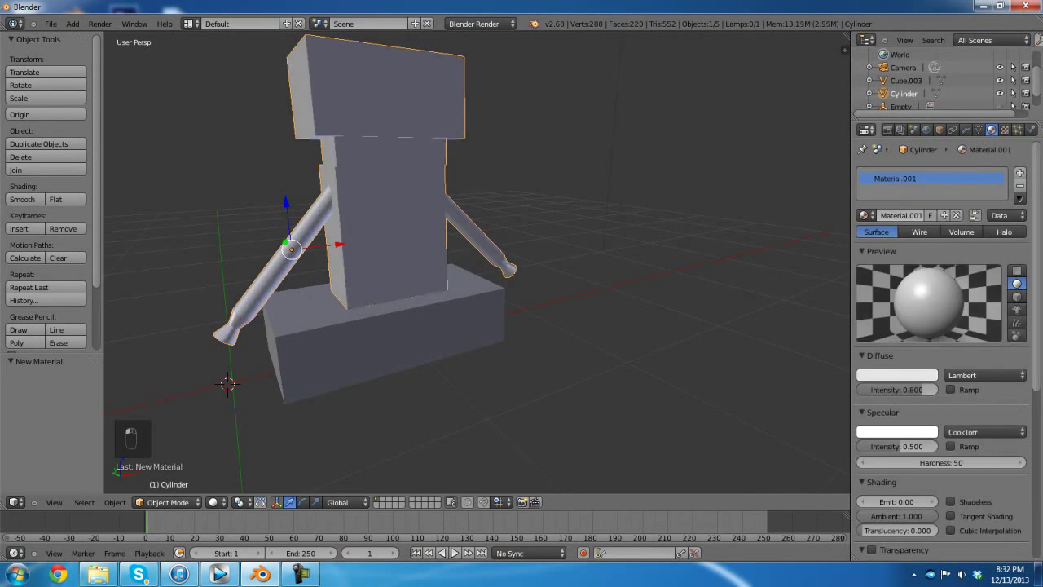
{"action": "left_click", "coordinate": [896, 375]}
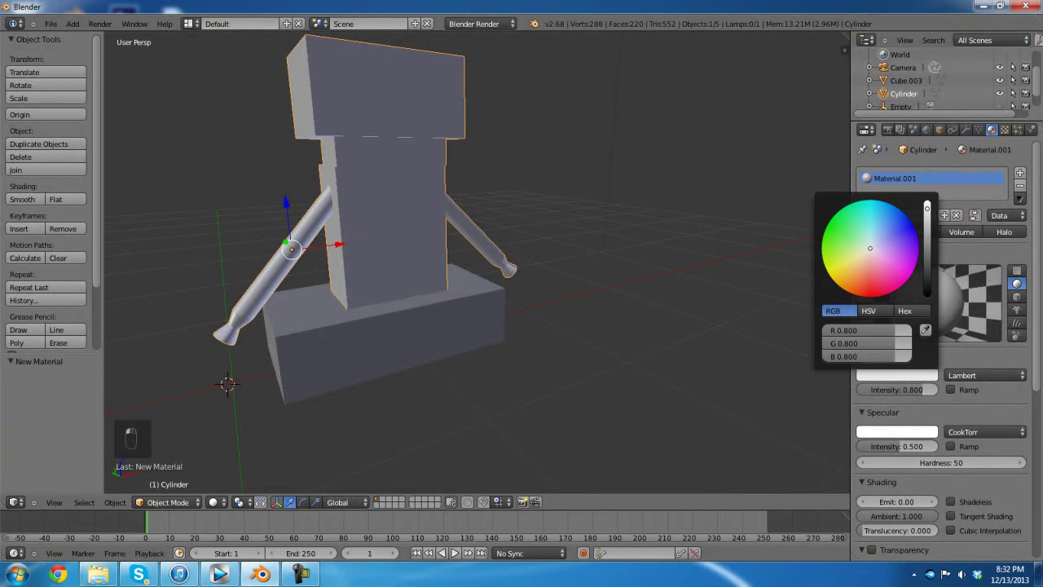
{"action": "mouse_move", "coordinate": [870, 248]}
{"action": "left_mouse_down"}
{"action": "mouse_move", "coordinate": [878, 217]}
{"action": "mouse_move", "coordinate": [890, 220]}
{"action": "left_mouse_up"}
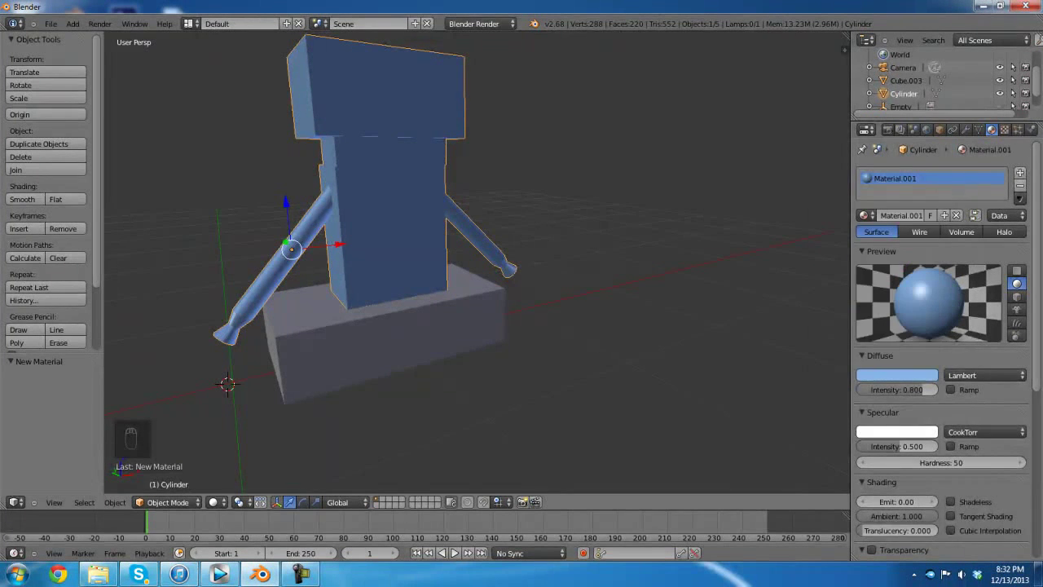
Step: Give the base block its own new material with a violet-blue diffuse colour of about R 0.307, G 0.380, B 0.800
{"action": "right_click", "coordinate": [424, 334]}
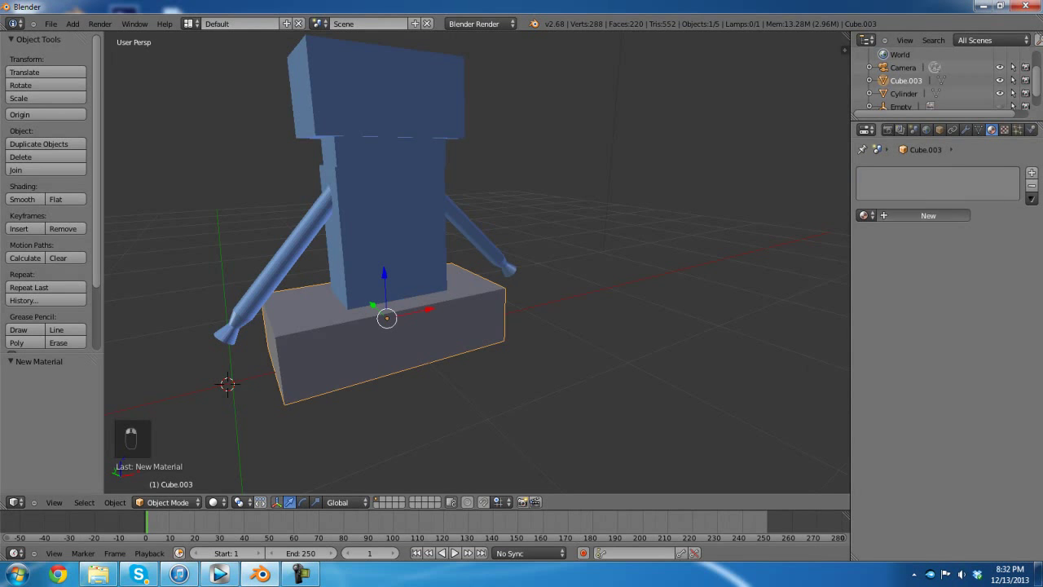
{"action": "left_click", "coordinate": [928, 215]}
{"action": "left_click", "coordinate": [896, 373]}
{"action": "left_click", "coordinate": [894, 234]}
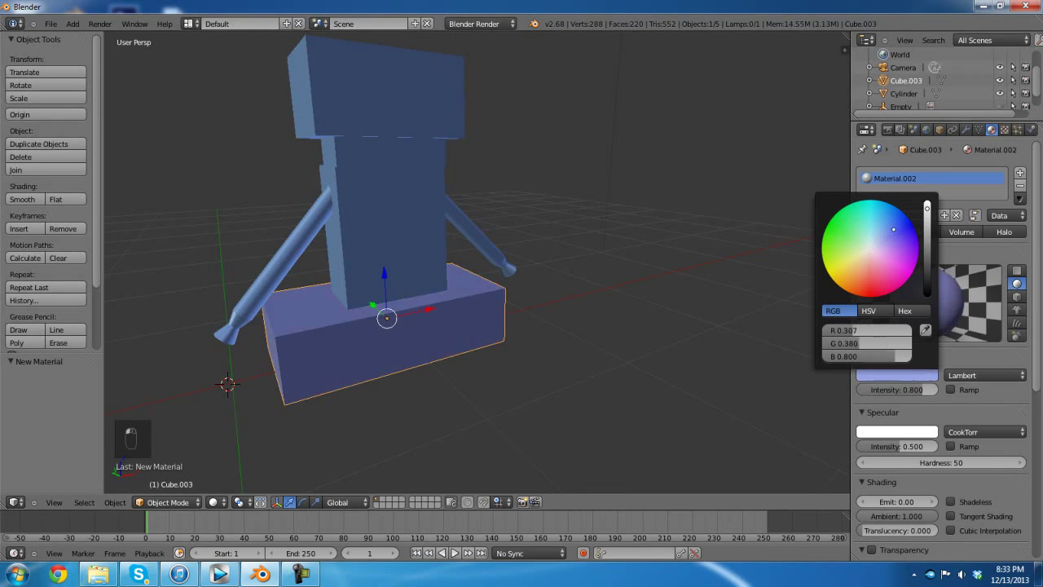